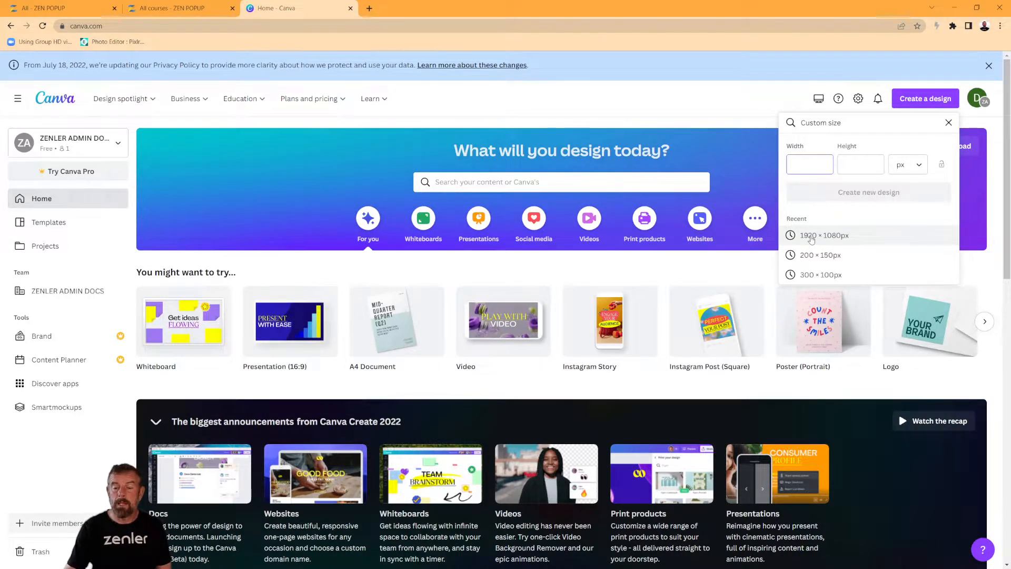
Create a blank 1920 × 1080px Canva design and bring up the Text options.
{"action": "left_click", "coordinate": [812, 237]}
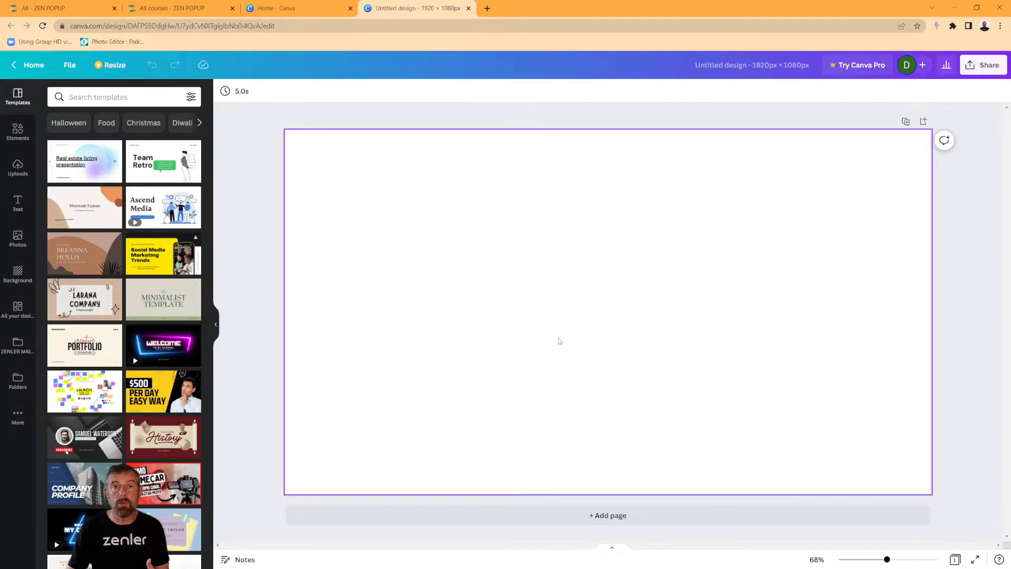
{"action": "left_click", "coordinate": [18, 203]}
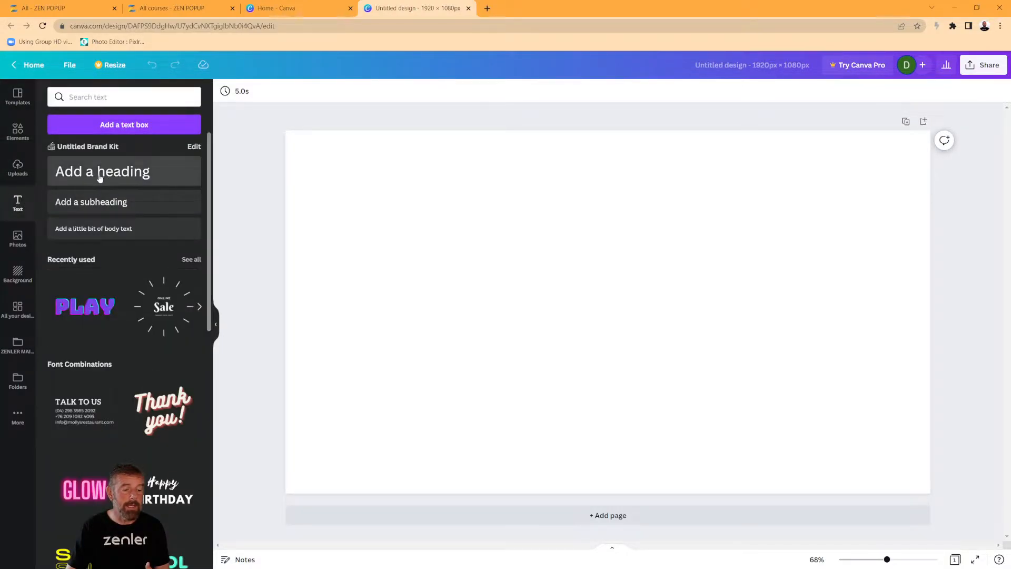
Add the recently used ONLINE Sale burst graphic and nudge it slightly upward.
{"action": "left_click_drag", "start_coordinate": [100, 178], "coordinate": [129, 244]}
{"action": "left_click", "coordinate": [159, 308]}
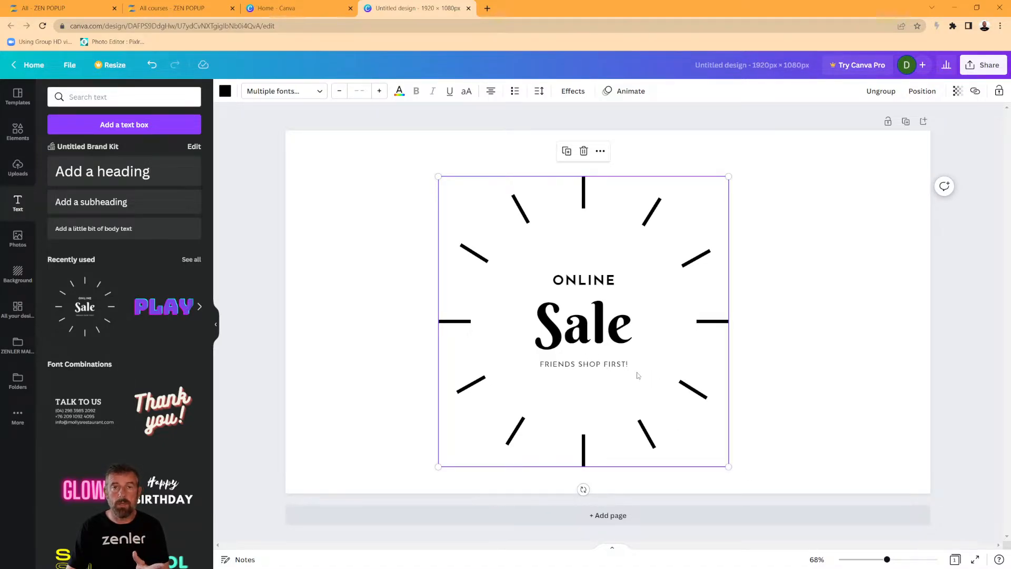
{"action": "left_click", "coordinate": [621, 332]}
{"action": "left_click_drag", "start_coordinate": [620, 331], "coordinate": [623, 318]}
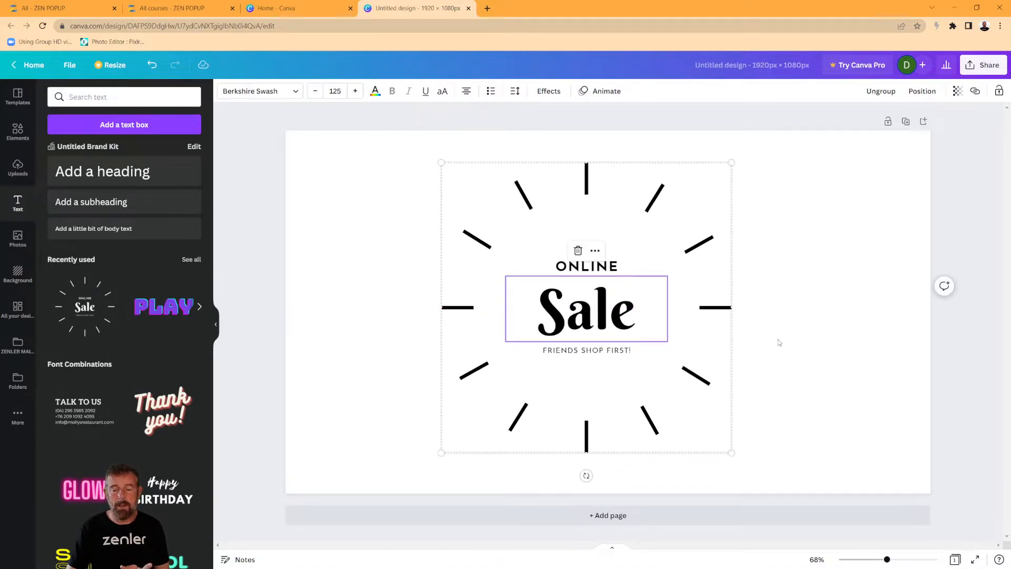
{"action": "left_click", "coordinate": [795, 363]}
{"action": "left_click", "coordinate": [621, 356]}
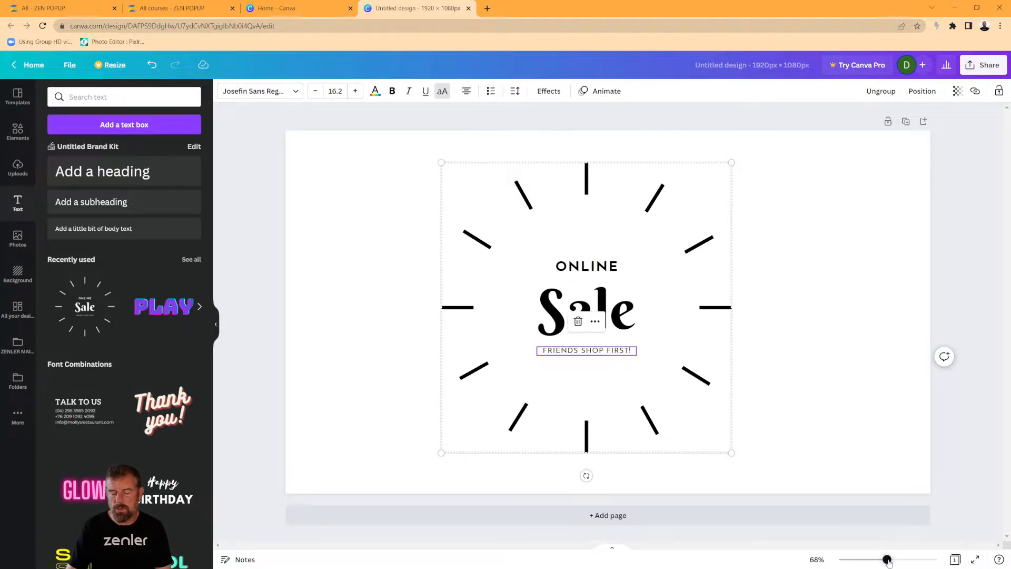
Set the canvas zoom to exactly 100%.
{"action": "left_click_drag", "start_coordinate": [887, 560], "coordinate": [896, 562]}
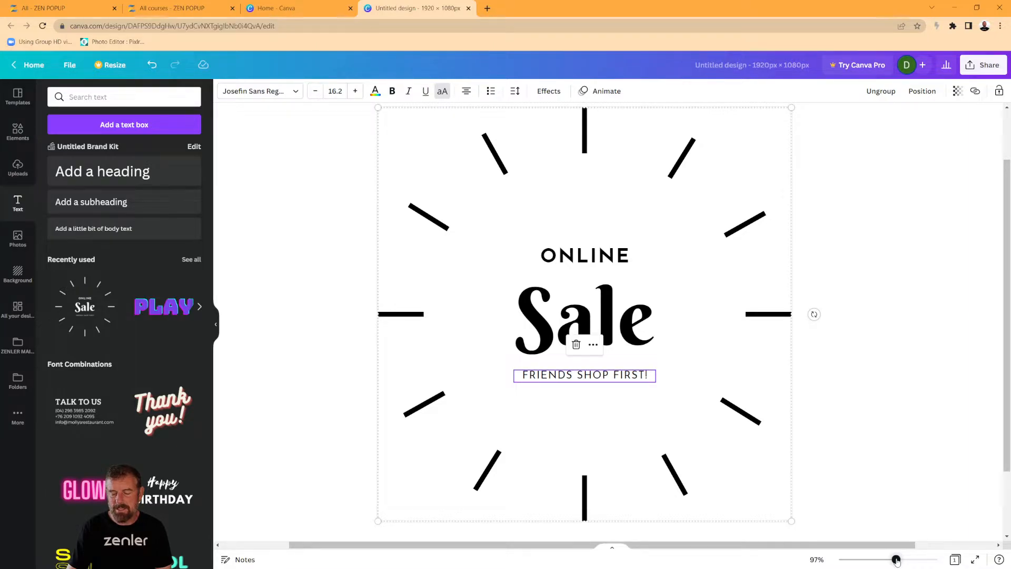
{"action": "left_click_drag", "start_coordinate": [897, 560], "coordinate": [897, 560]}
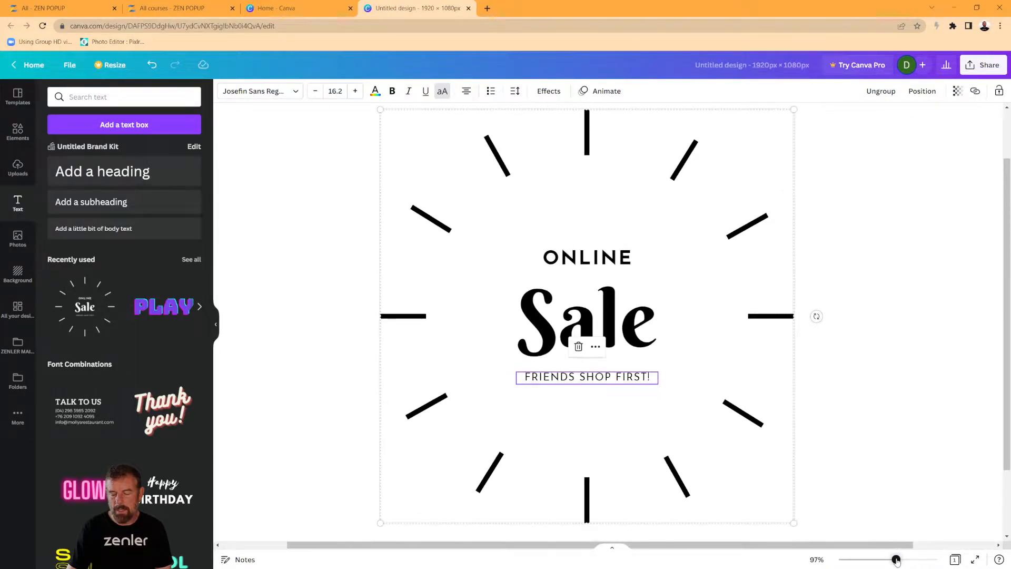
{"action": "left_click", "coordinate": [816, 560]}
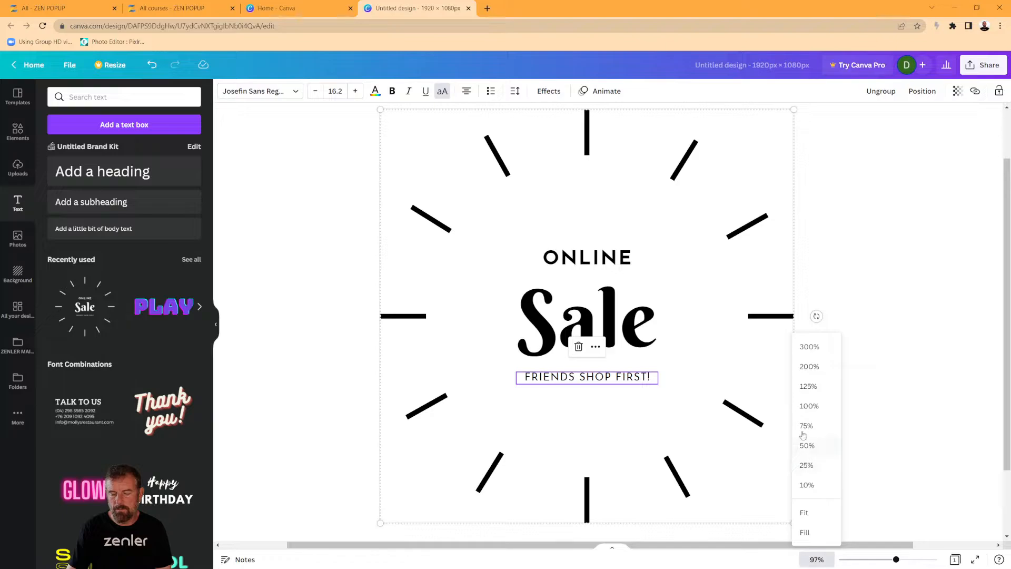
{"action": "left_click", "coordinate": [806, 405]}
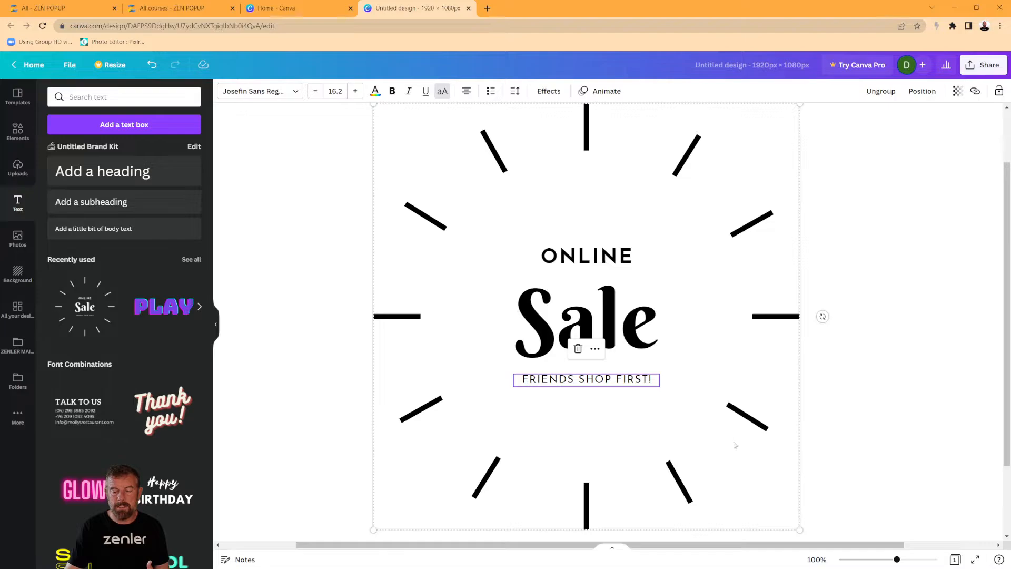
{"action": "left_click", "coordinate": [754, 424]}
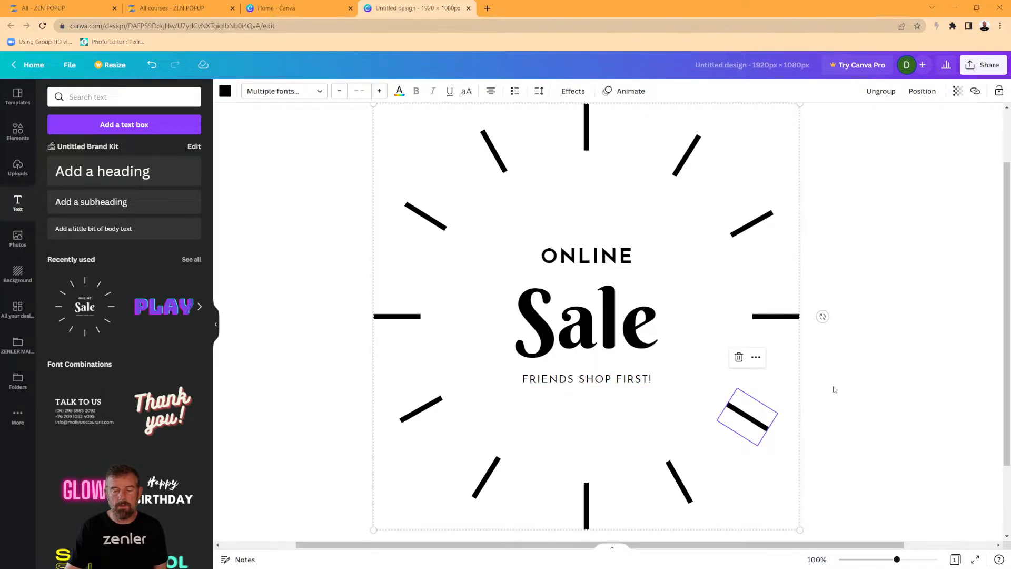
Shrink the whole Sale burst group to about 204 × 204 px and centre it on the page.
{"action": "left_click_drag", "start_coordinate": [881, 130], "coordinate": [371, 527]}
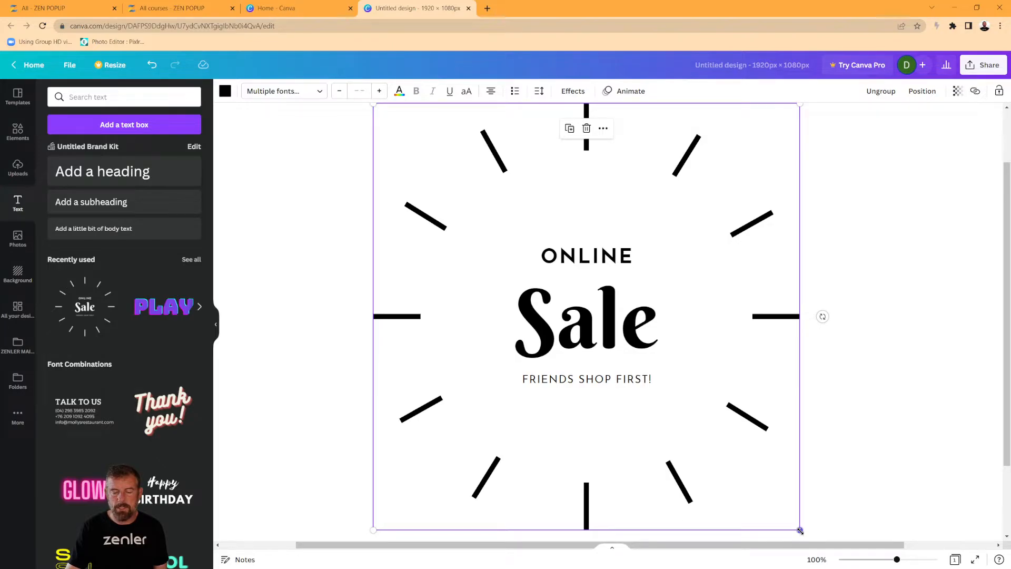
{"action": "left_click_drag", "start_coordinate": [799, 533], "coordinate": [491, 220]}
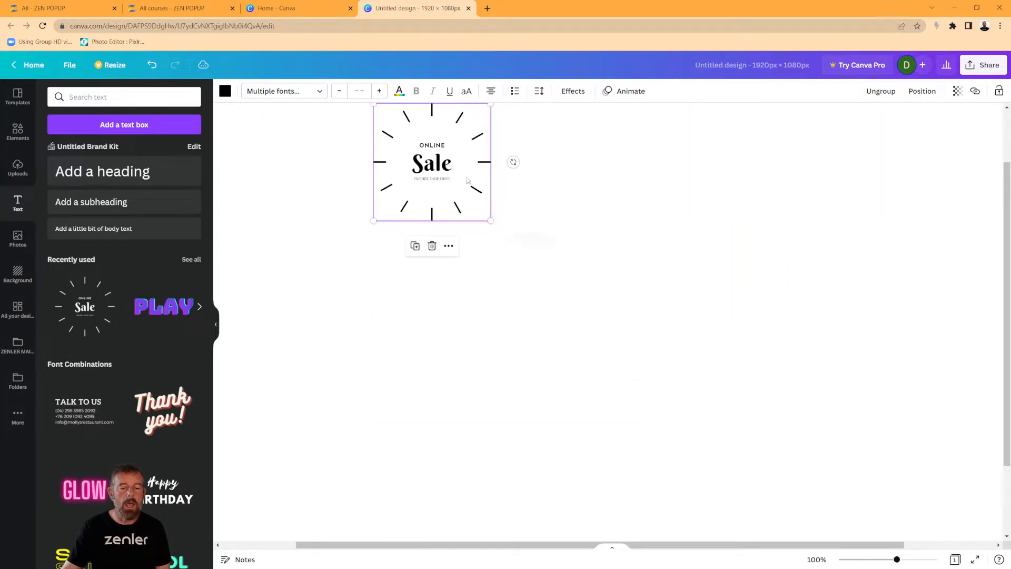
{"action": "left_click_drag", "start_coordinate": [449, 170], "coordinate": [593, 311]}
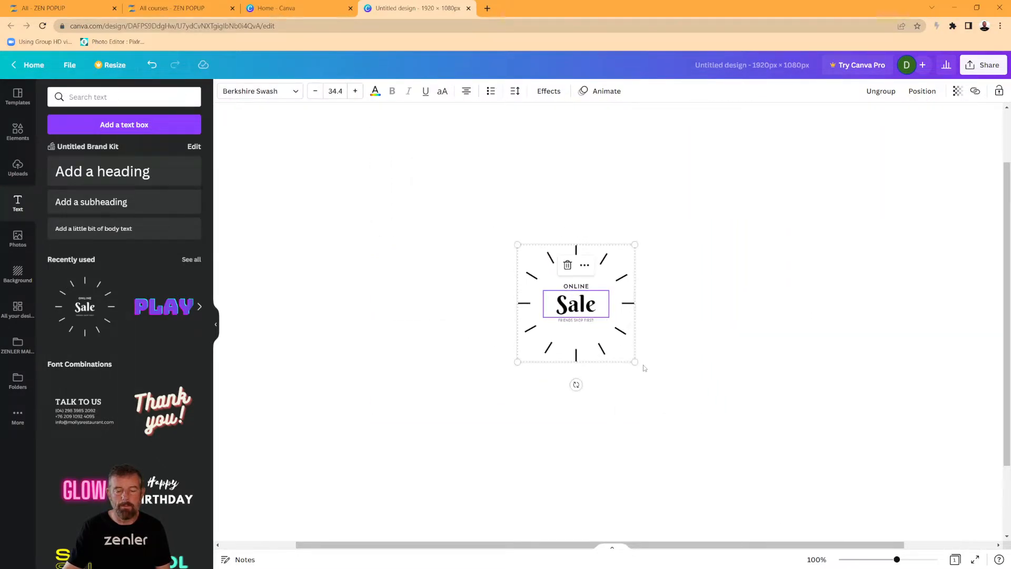
{"action": "mouse_move", "coordinate": [635, 362]}
{"action": "left_mouse_down"}
{"action": "mouse_move", "coordinate": [593, 318]}
{"action": "mouse_move", "coordinate": [632, 360]}
{"action": "left_mouse_up"}
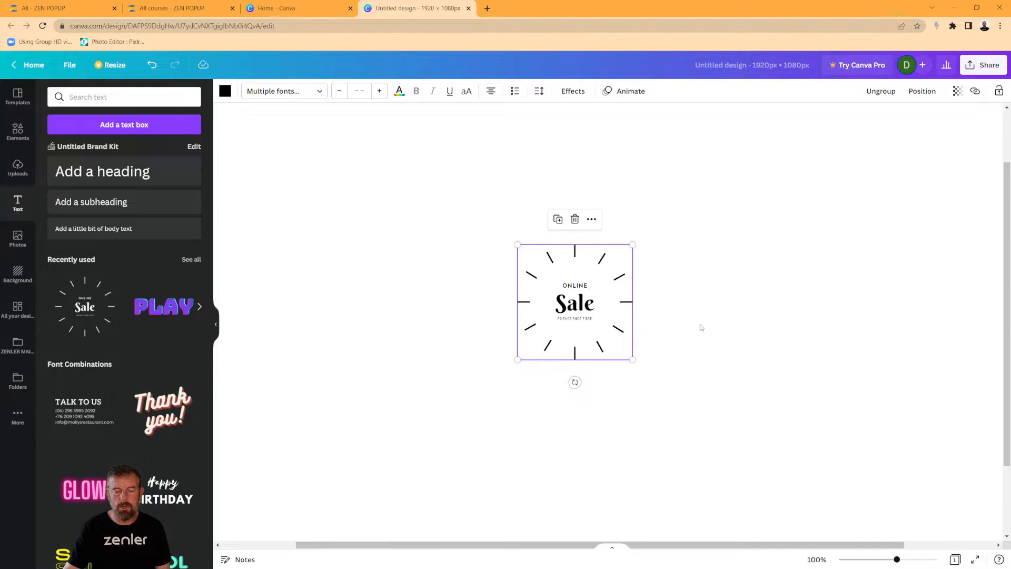
{"action": "left_click", "coordinate": [713, 371]}
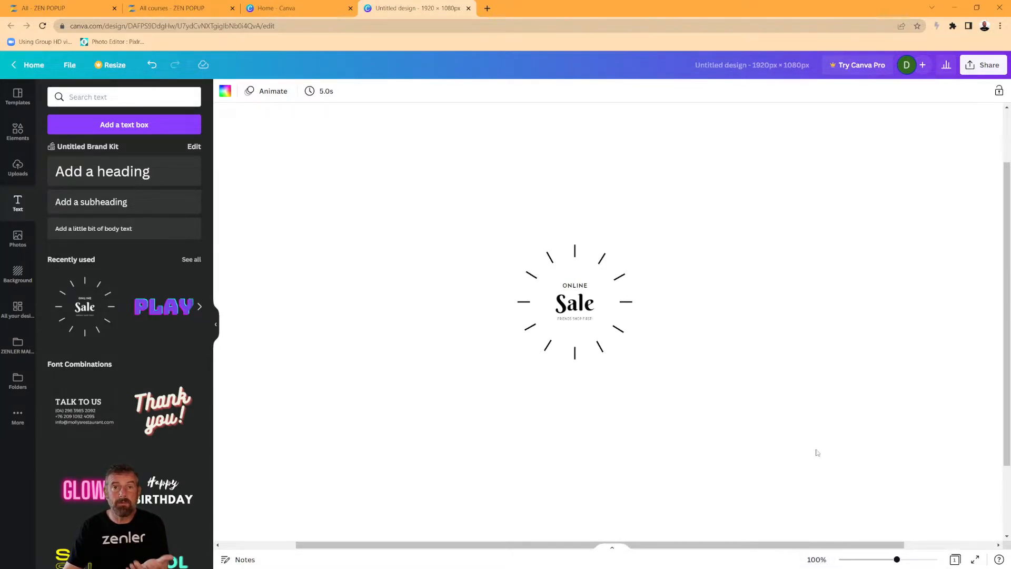
{"action": "left_click_drag", "start_coordinate": [897, 559], "coordinate": [933, 560]}
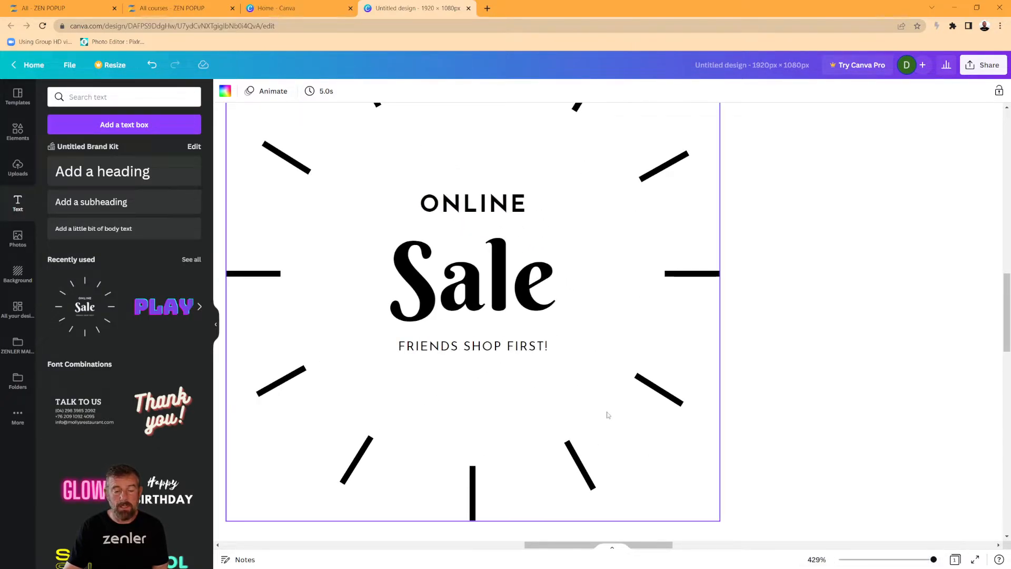
{"action": "left_click", "coordinate": [817, 560]}
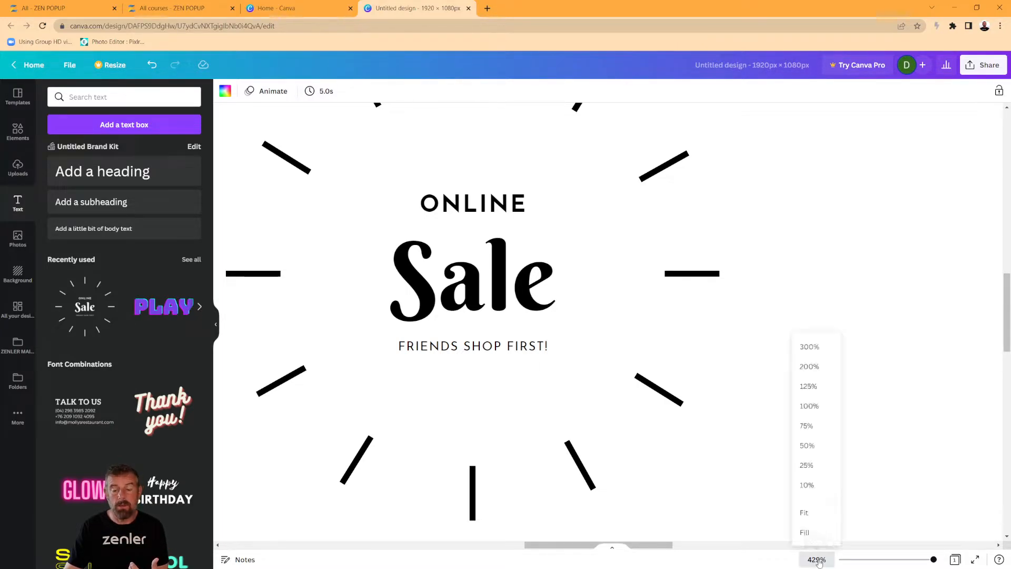
{"action": "left_click", "coordinate": [806, 409]}
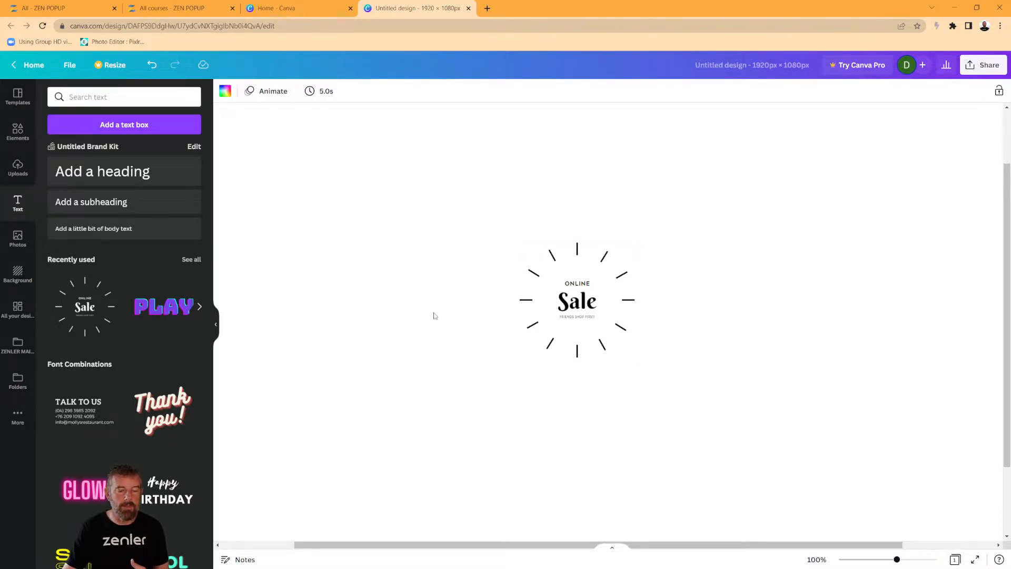
{"action": "scroll", "coordinate": [434, 316], "scroll_direction": "down", "scroll_amount": 1}
{"action": "scroll", "coordinate": [434, 316], "scroll_direction": "up", "scroll_amount": 1}
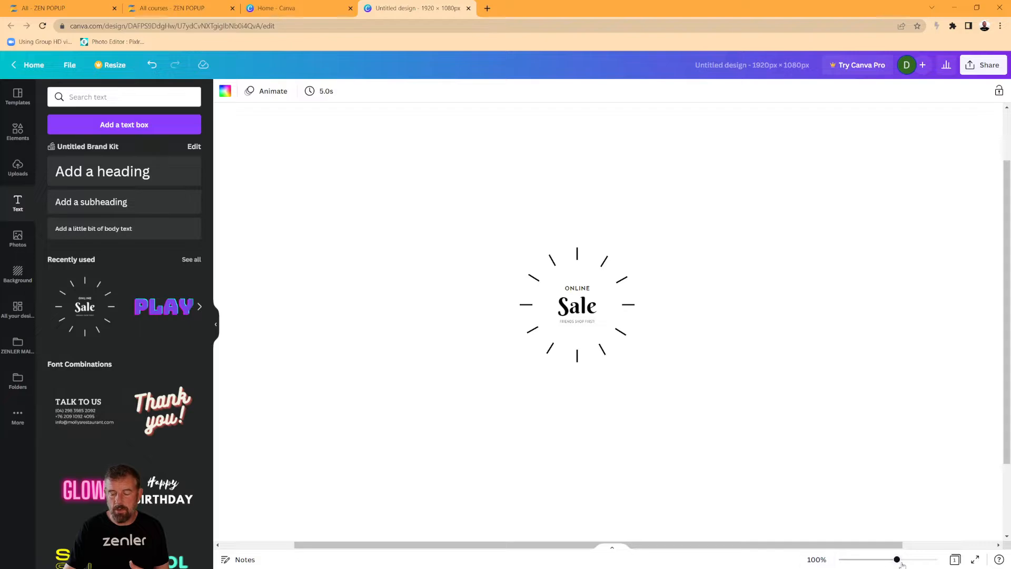
{"action": "left_click_drag", "start_coordinate": [897, 560], "coordinate": [872, 560]}
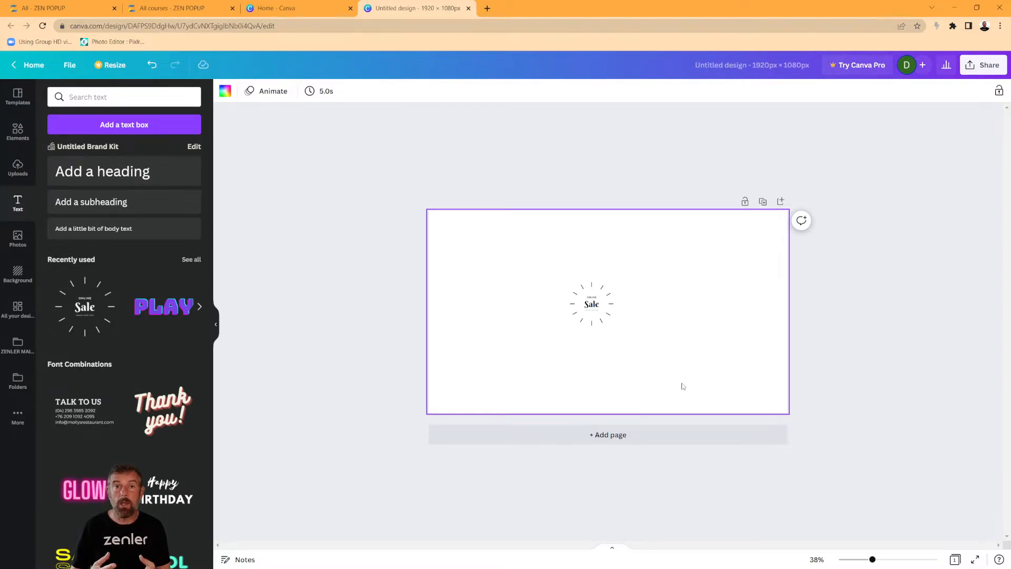
{"action": "left_click", "coordinate": [817, 560]}
{"action": "left_click", "coordinate": [818, 407]}
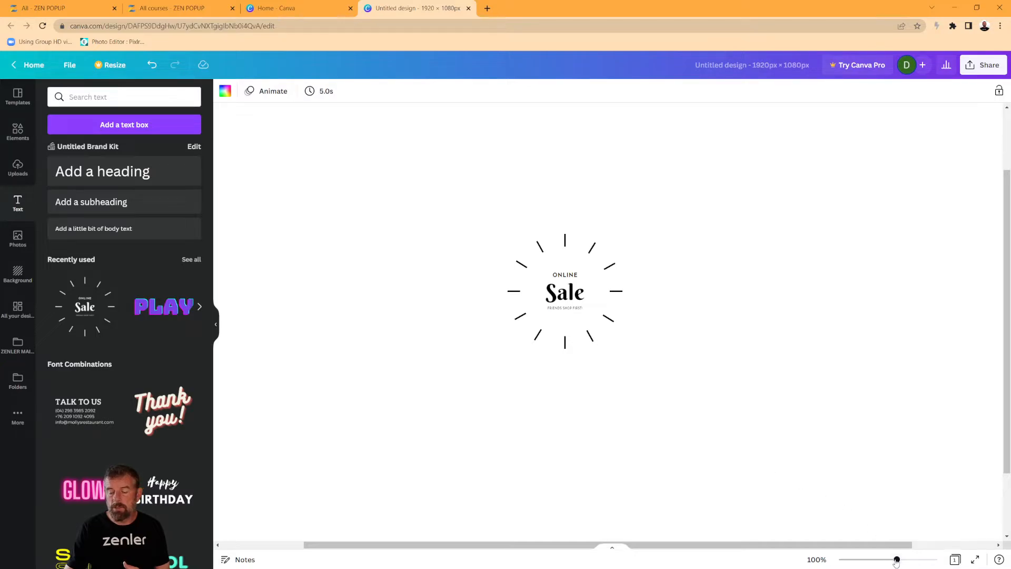
{"action": "left_click_drag", "start_coordinate": [896, 559], "coordinate": [872, 560]}
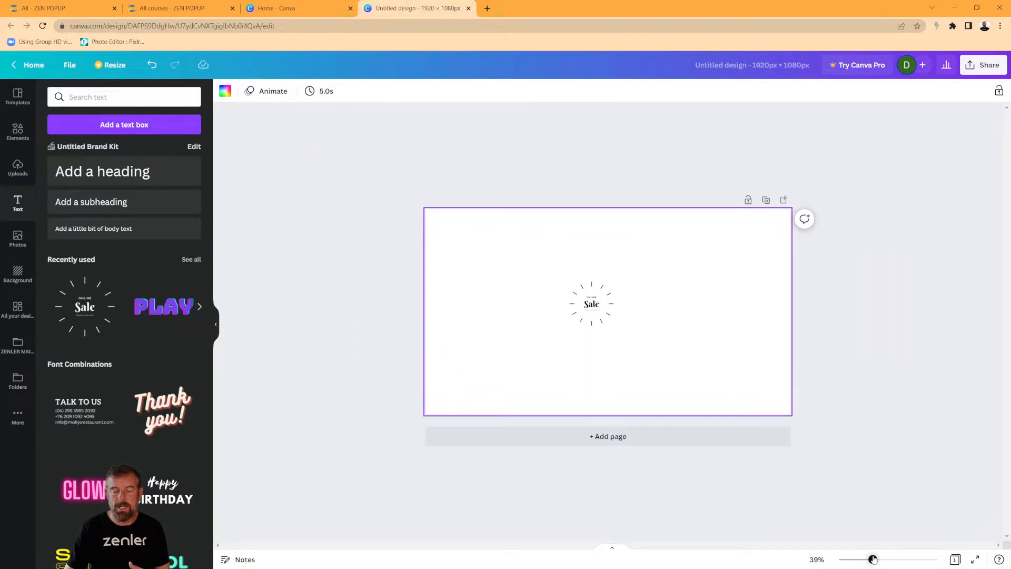
Download the design from the Share menu as a JPG file.
{"action": "left_click", "coordinate": [983, 65]}
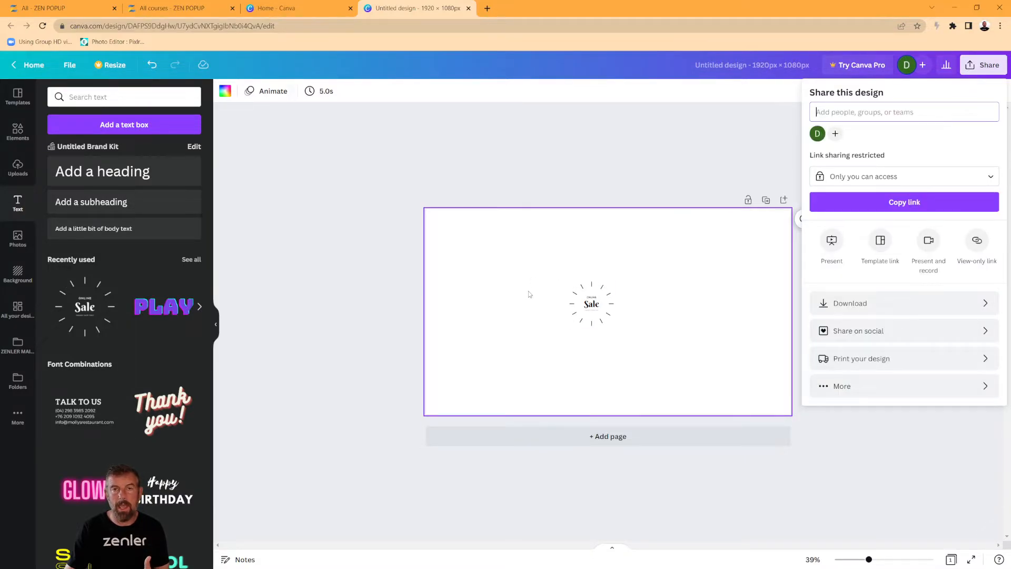
{"action": "left_click", "coordinate": [850, 311]}
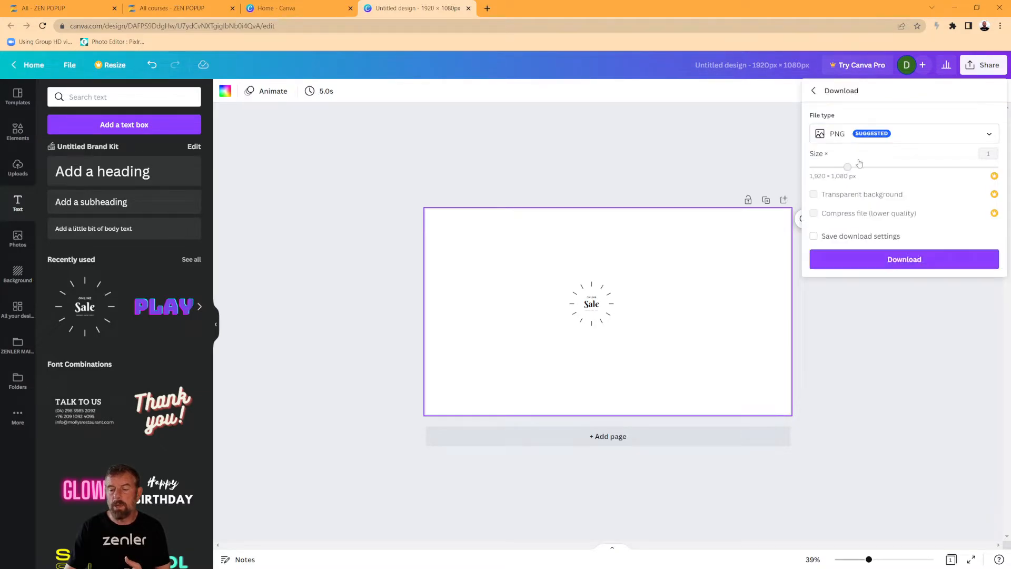
{"action": "left_click", "coordinate": [890, 137]}
{"action": "left_click", "coordinate": [845, 163]}
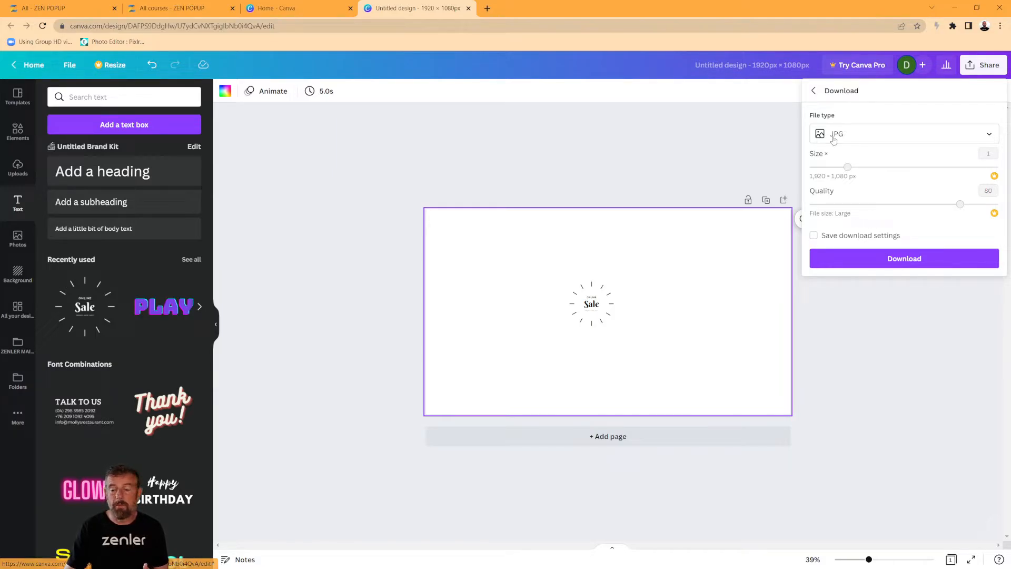
{"action": "left_click", "coordinate": [901, 263]}
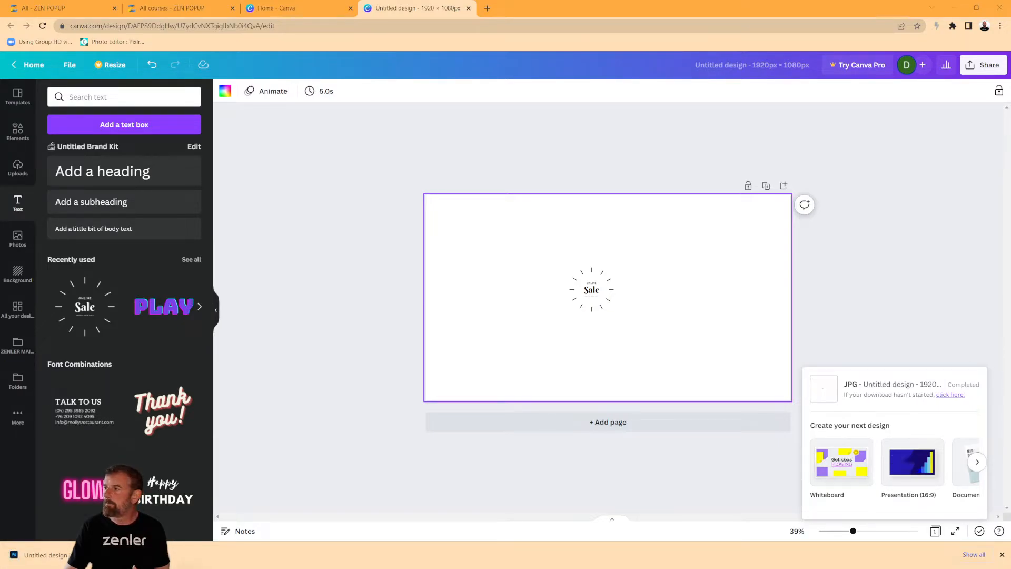
Rename the downloaded design to WATCH.jpg and copy it to the Desktop.
{"action": "left_click_drag", "start_coordinate": [1009, 176], "coordinate": [374, 72]}
{"action": "left_click", "coordinate": [298, 182]}
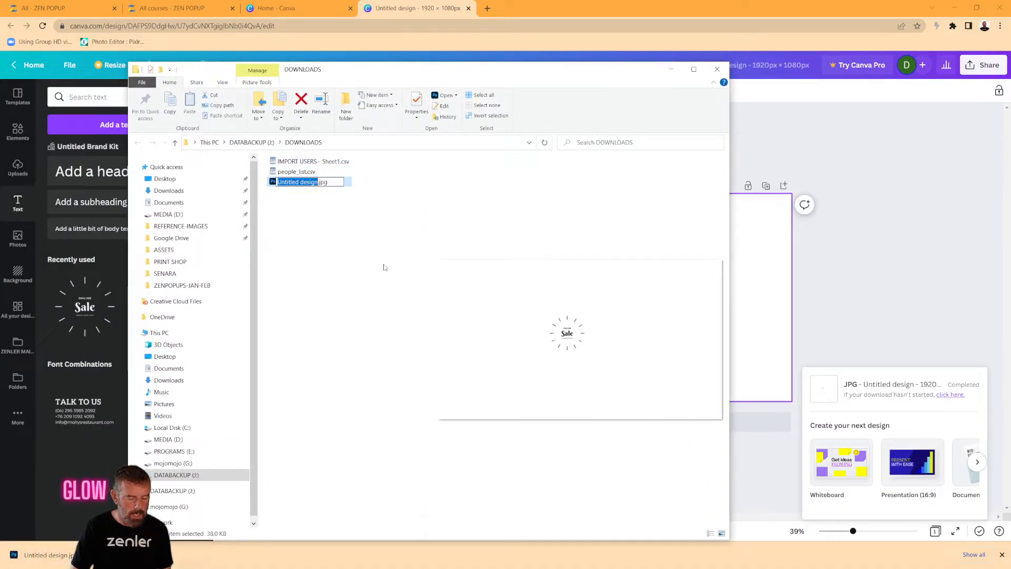
{"action": "type", "text": "WATCH"}
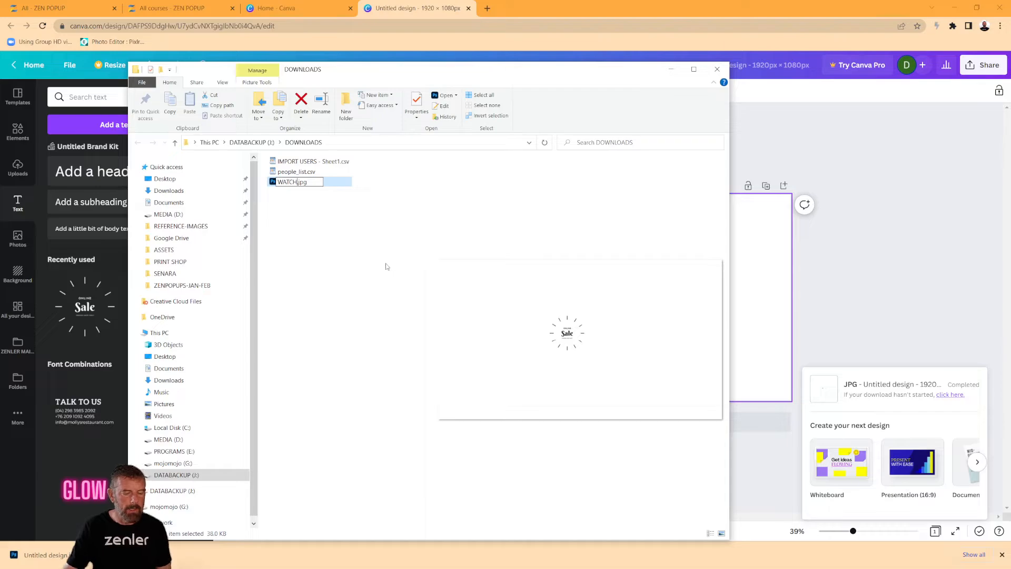
{"action": "left_click", "coordinate": [290, 218]}
{"action": "left_click_drag", "start_coordinate": [293, 182], "coordinate": [181, 181]}
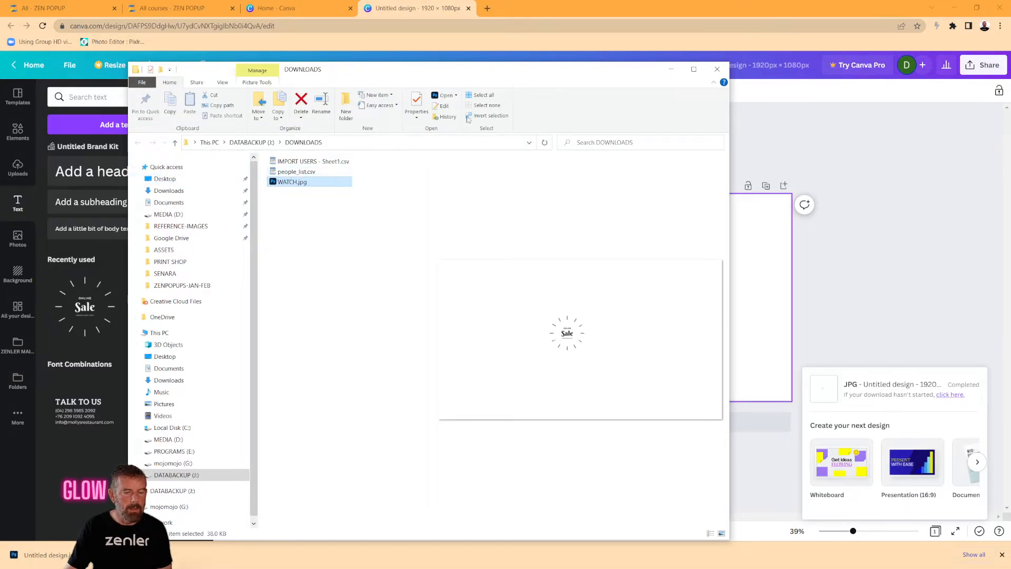
{"action": "left_click", "coordinate": [716, 69]}
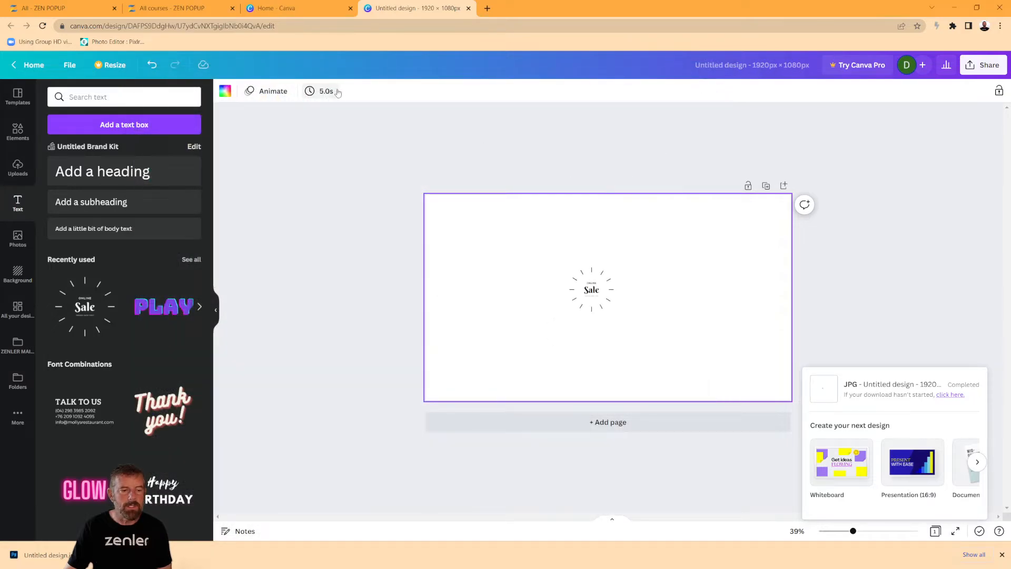
Switch to the ZEN POPUP admin tab and go to the site's Pages list.
{"action": "left_click", "coordinate": [86, 12]}
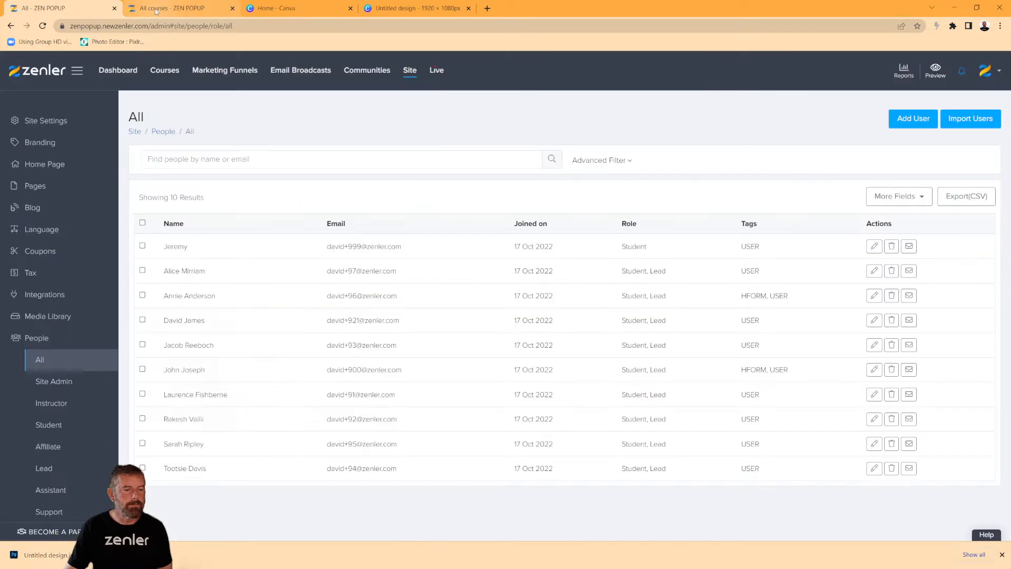
{"action": "left_click", "coordinate": [155, 11]}
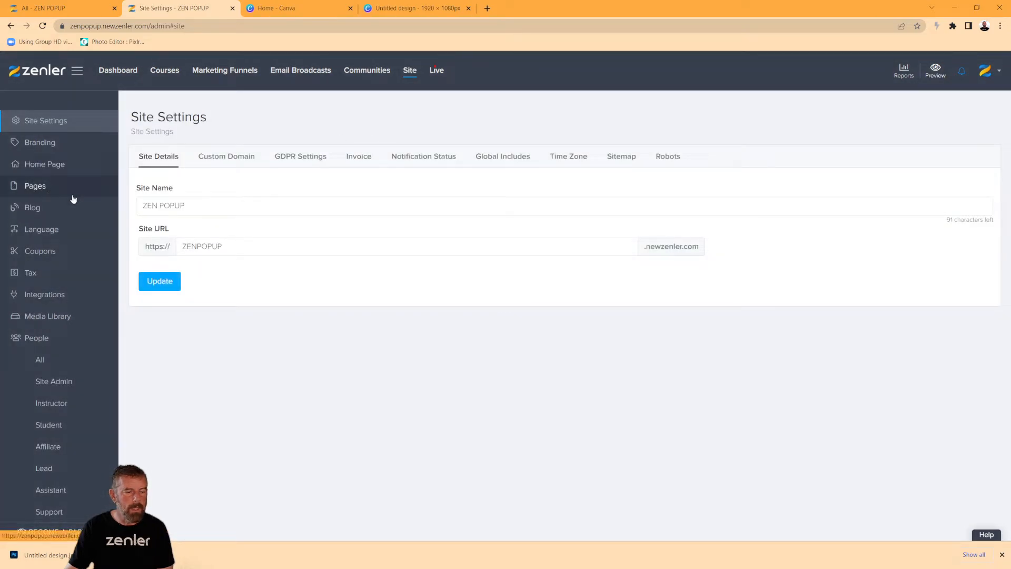
{"action": "left_click", "coordinate": [73, 198]}
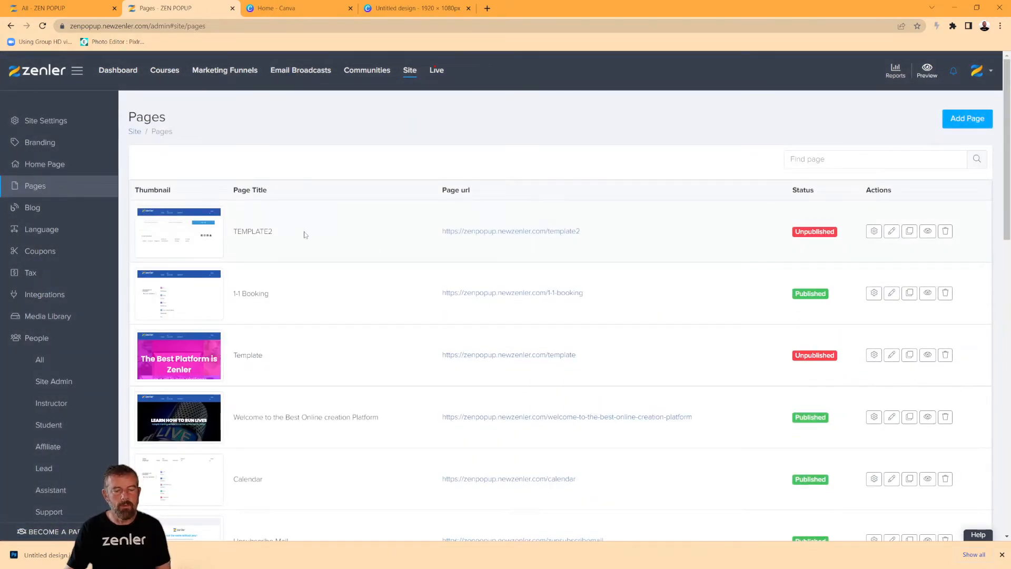
Open the TEMPLATE2 page for editing from the Pages list.
{"action": "double_click", "coordinate": [264, 233]}
{"action": "left_click", "coordinate": [376, 232]}
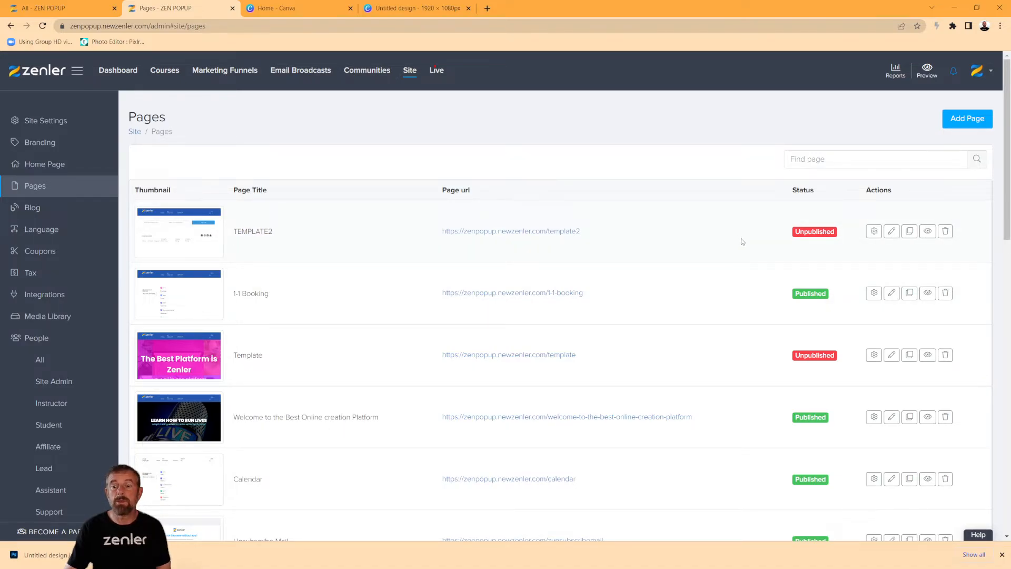
{"action": "left_click", "coordinate": [891, 231]}
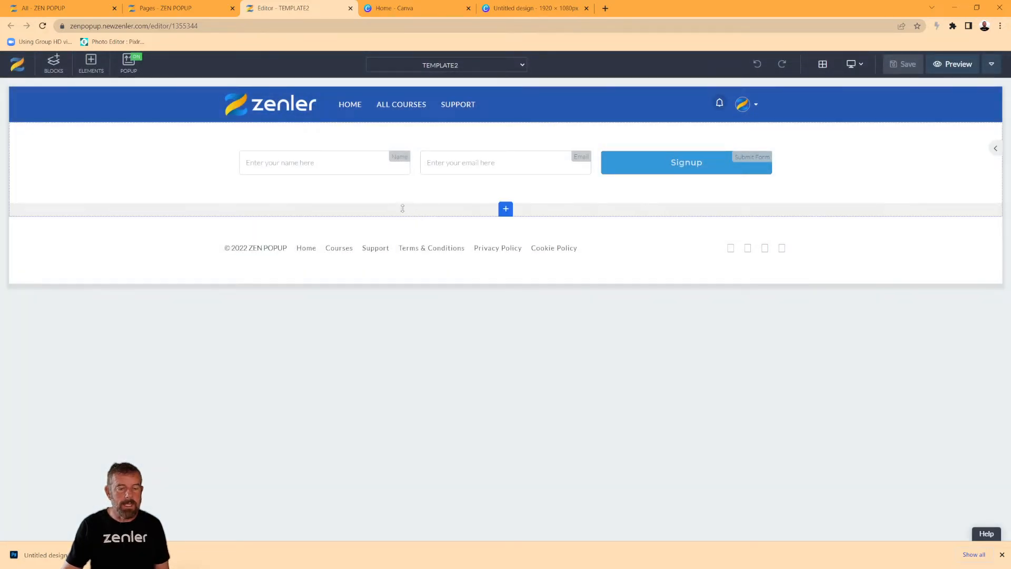
Add a new full-width (100%) row below the signup form.
{"action": "left_click", "coordinate": [407, 196]}
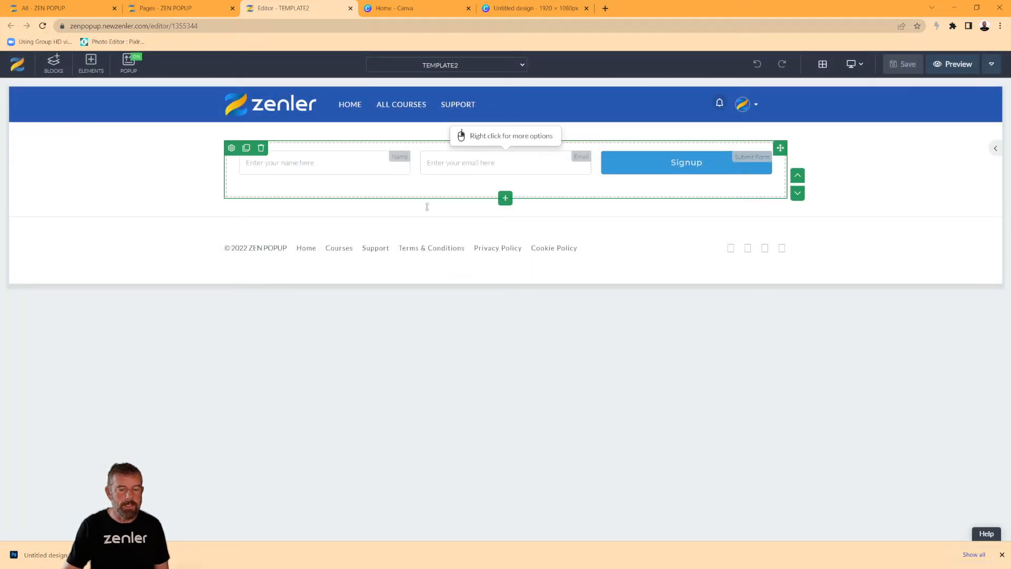
{"action": "left_click", "coordinate": [505, 202]}
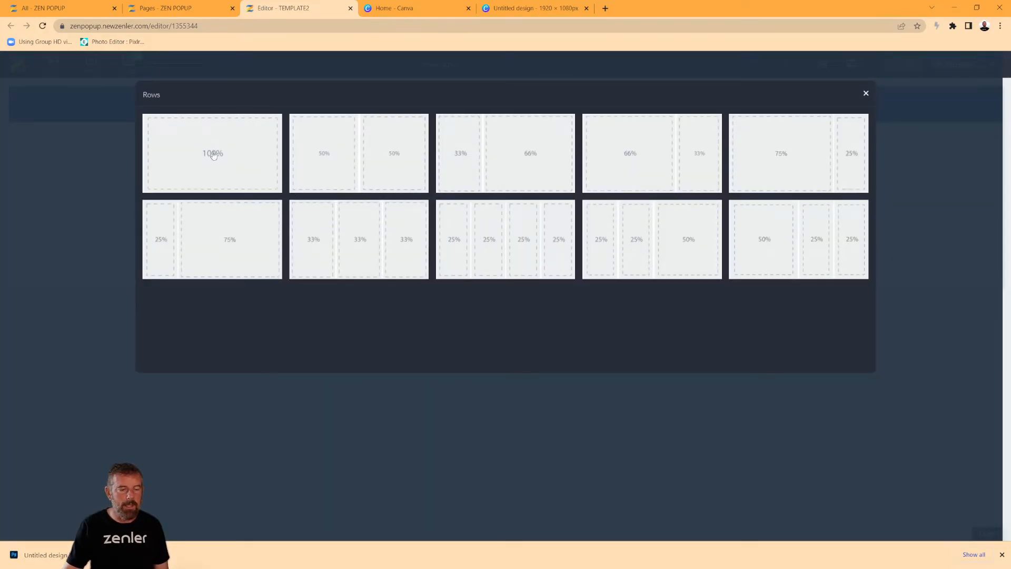
{"action": "left_click", "coordinate": [255, 168]}
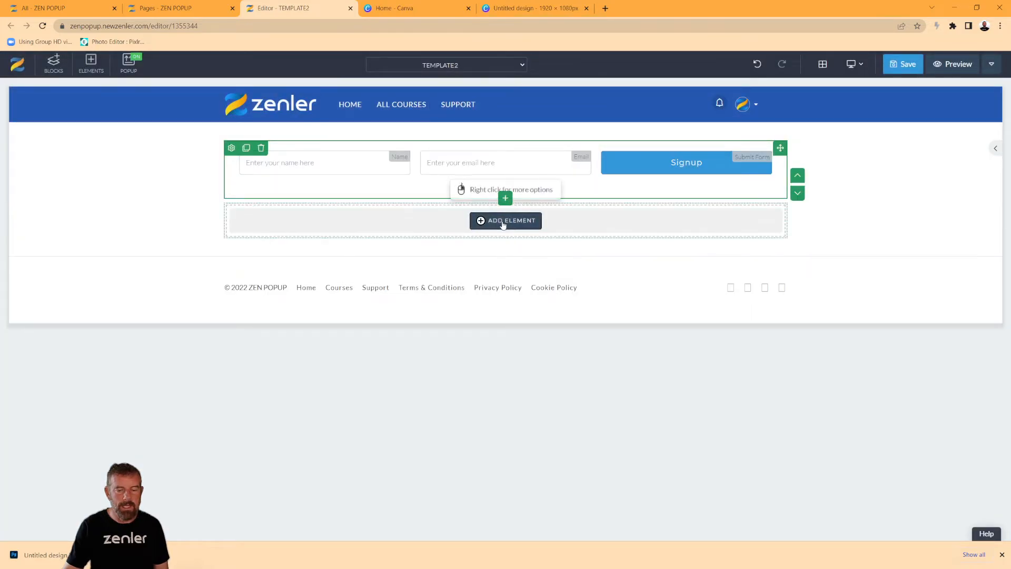
Add an image element to the new row and load Desktop\WATCH.jpg for upload.
{"action": "left_click", "coordinate": [504, 220]}
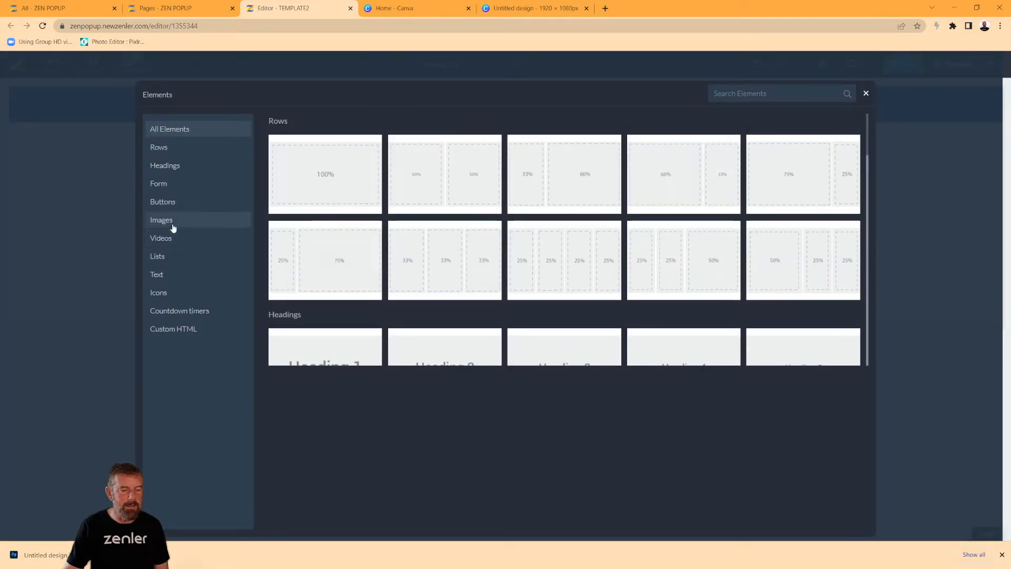
{"action": "left_click", "coordinate": [173, 221]}
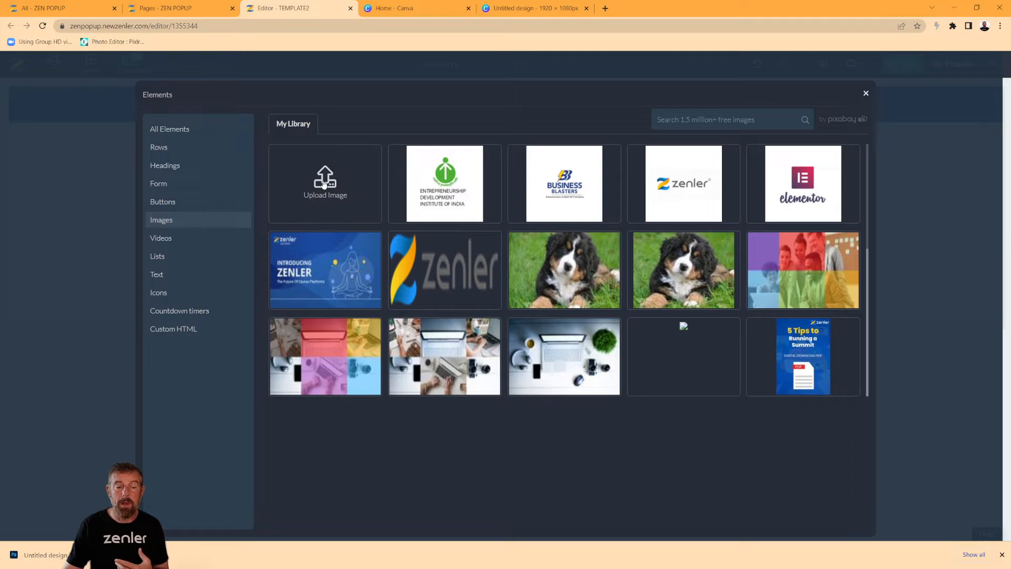
{"action": "left_click", "coordinate": [325, 182]}
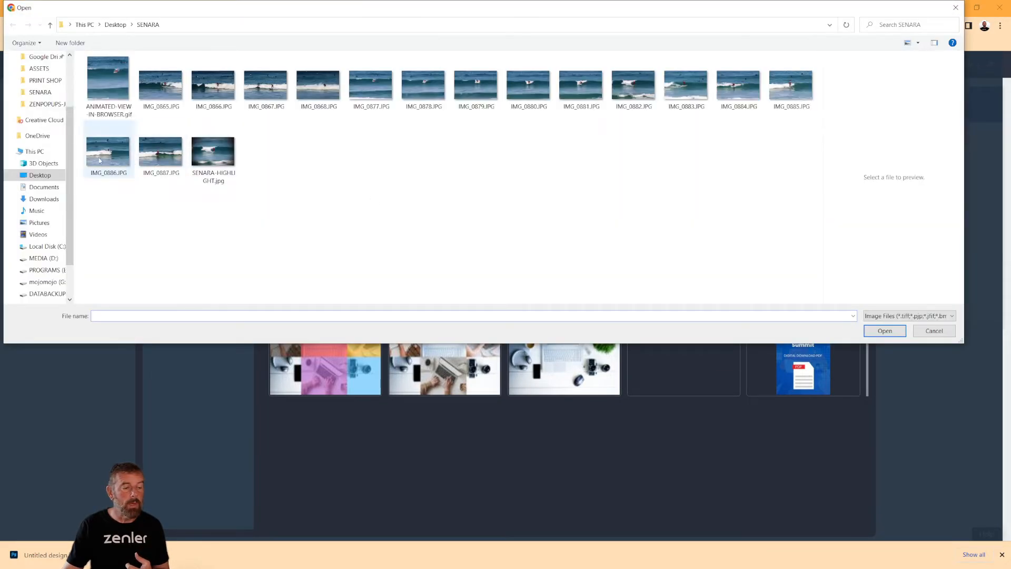
{"action": "left_click", "coordinate": [45, 175]}
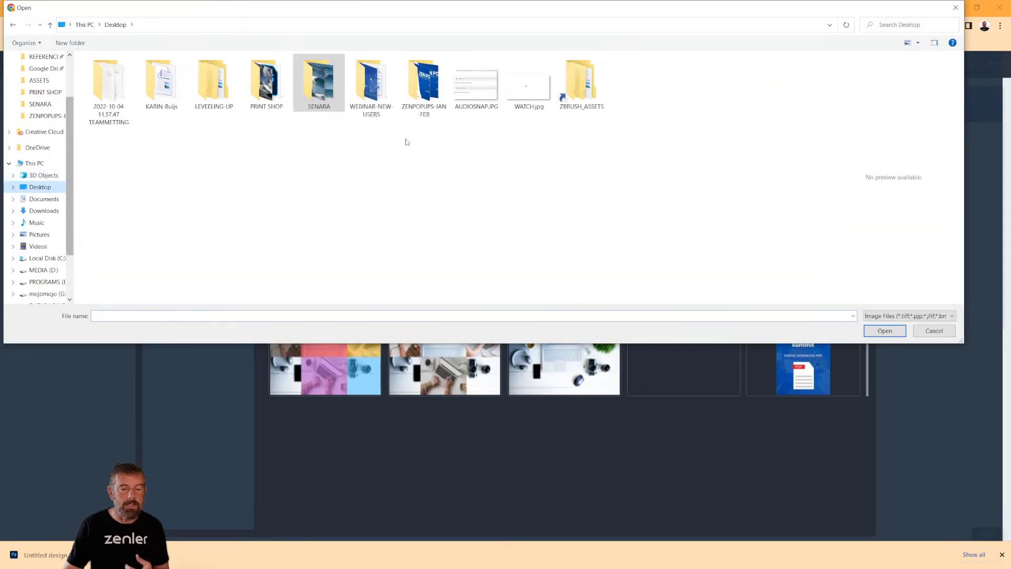
{"action": "left_click", "coordinate": [534, 94]}
{"action": "left_click", "coordinate": [885, 331]}
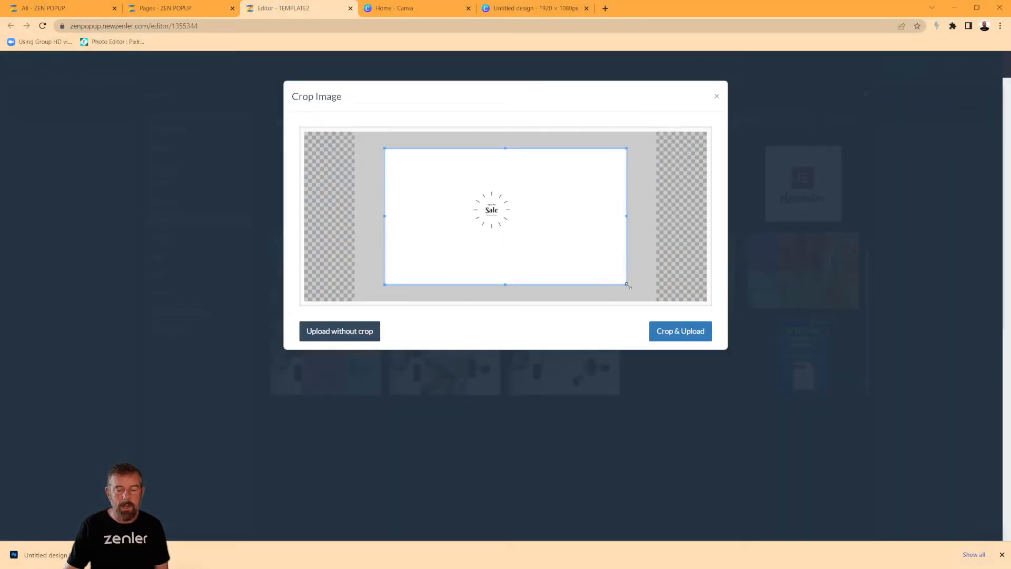
Crop WATCH.jpg tightly around the Online Sale burst and upload it.
{"action": "left_click_drag", "start_coordinate": [625, 284], "coordinate": [520, 238]}
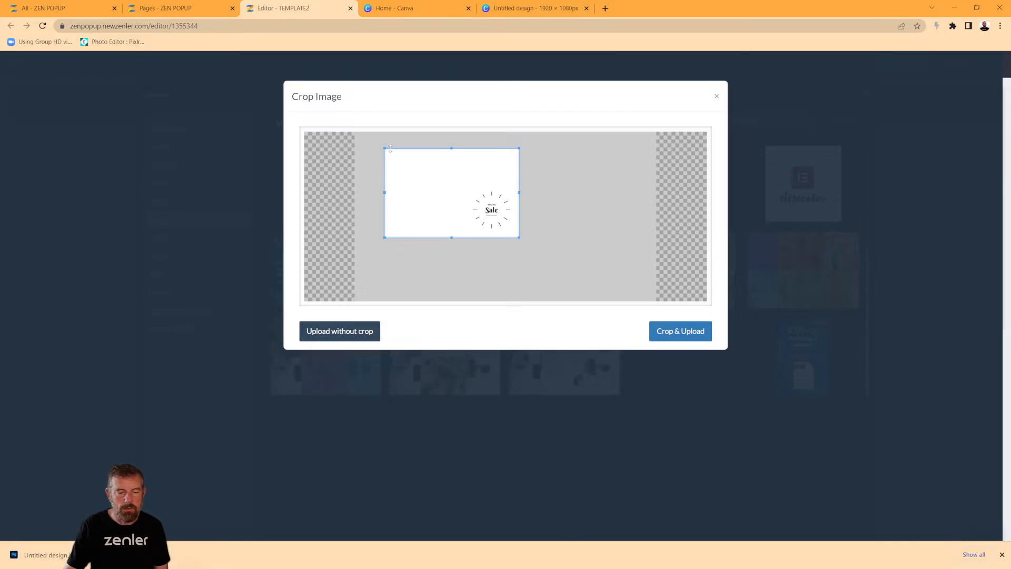
{"action": "left_click_drag", "start_coordinate": [384, 148], "coordinate": [492, 187]}
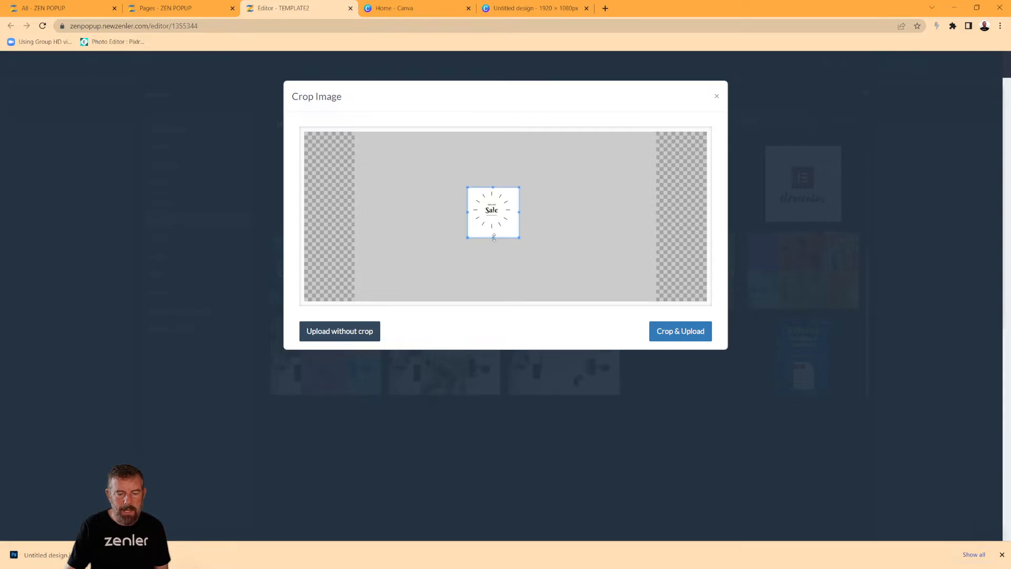
{"action": "left_click_drag", "start_coordinate": [494, 238], "coordinate": [471, 209]}
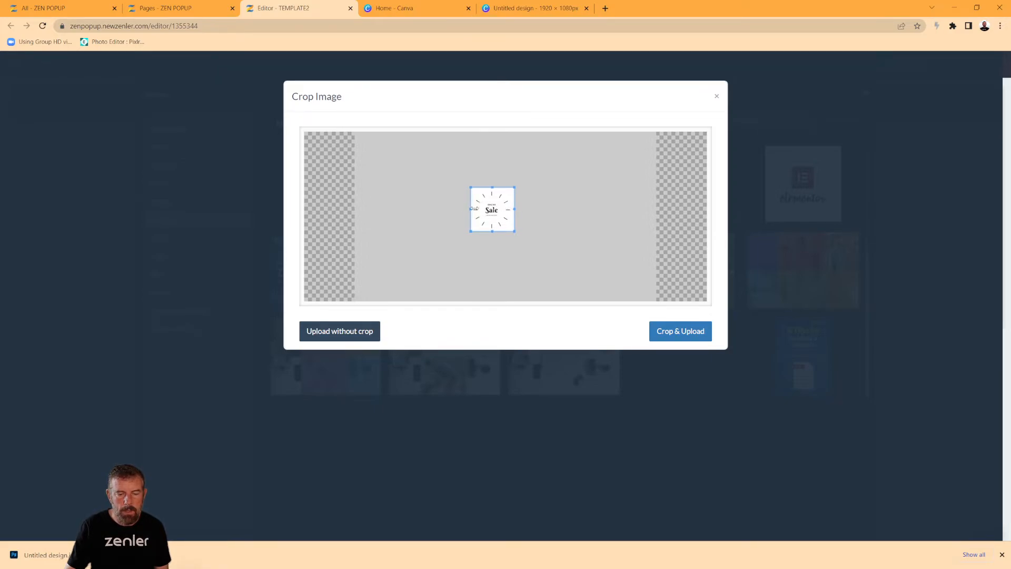
{"action": "left_click", "coordinate": [682, 333]}
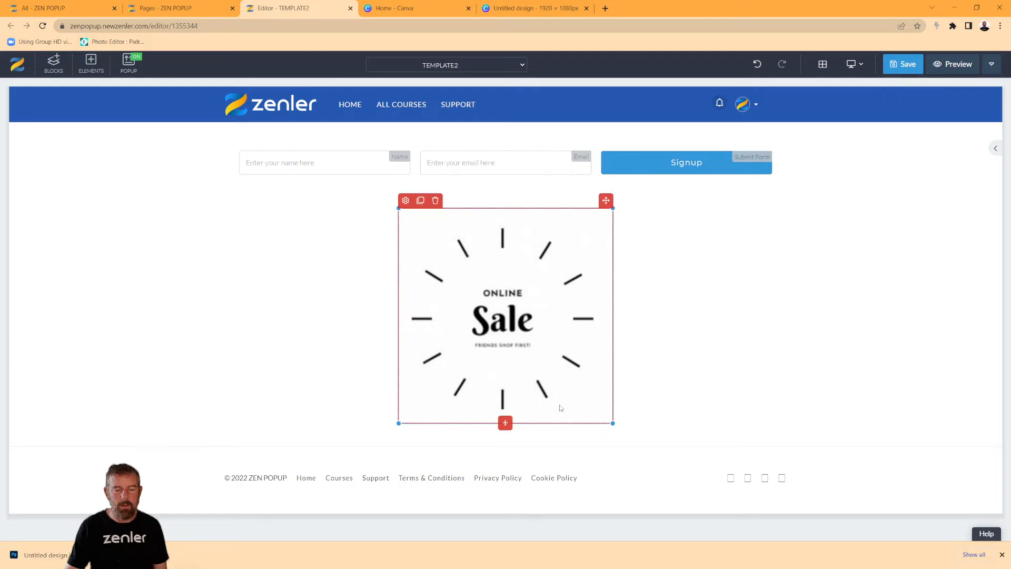
Resize the Online Sale image down to a smaller square within its row.
{"action": "left_click_drag", "start_coordinate": [608, 422], "coordinate": [559, 367]}
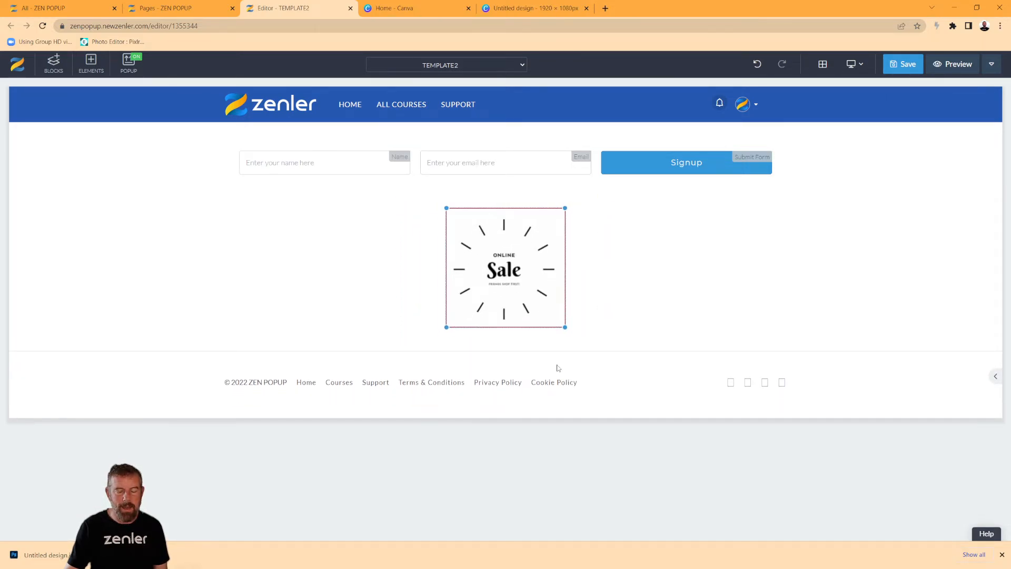
{"action": "left_click_drag", "start_coordinate": [564, 328], "coordinate": [562, 321]}
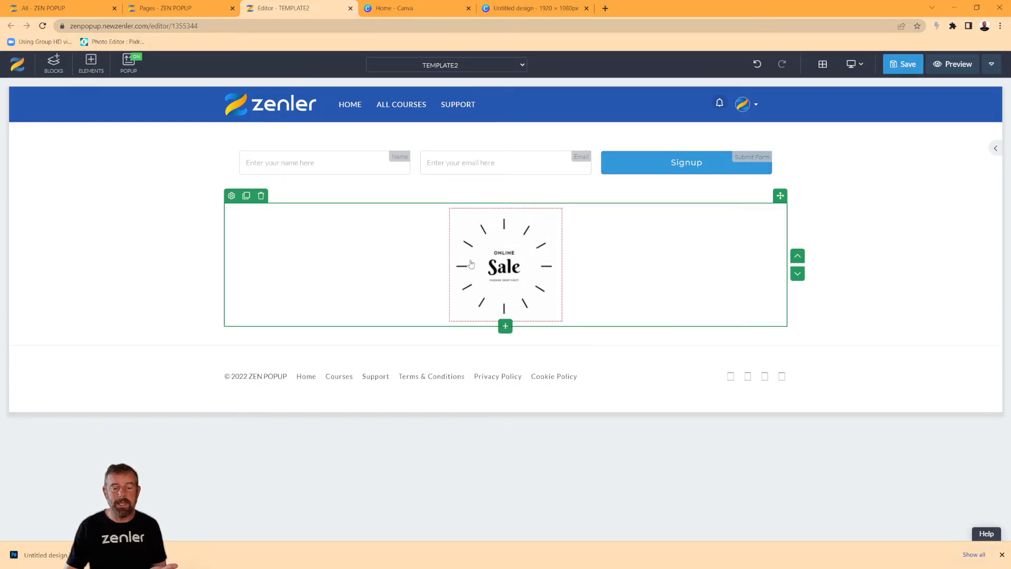
{"action": "left_click_drag", "start_coordinate": [560, 318], "coordinate": [551, 301]}
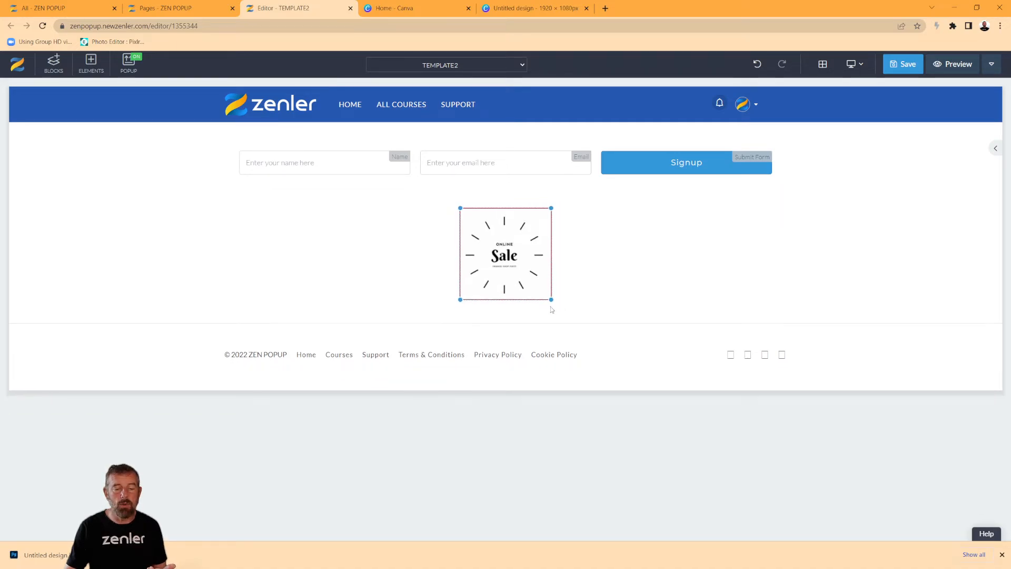
{"action": "left_click", "coordinate": [652, 281]}
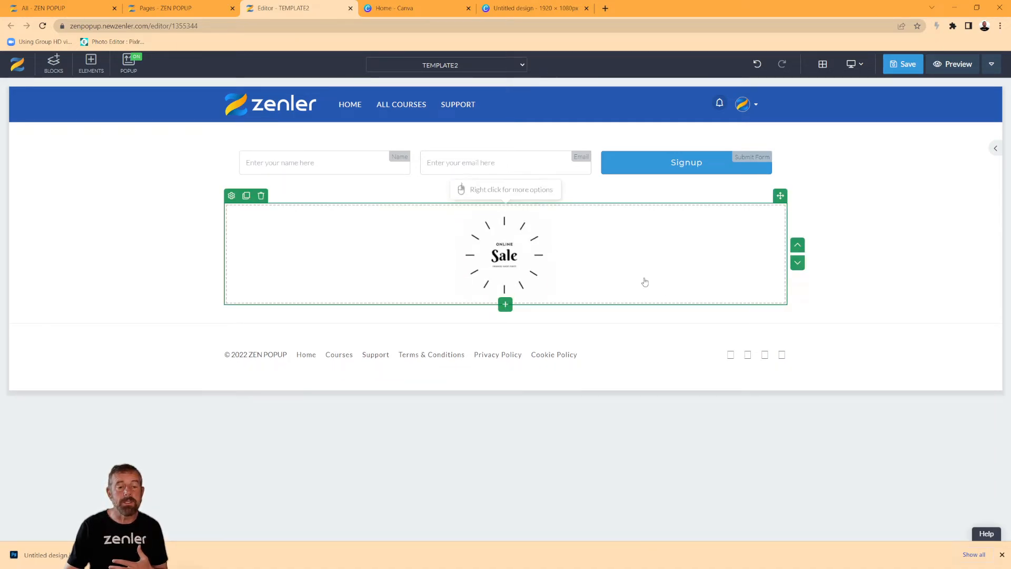
Check the Canva design at 100% zoom, then return to the Zenler editor.
{"action": "left_click", "coordinate": [499, 13]}
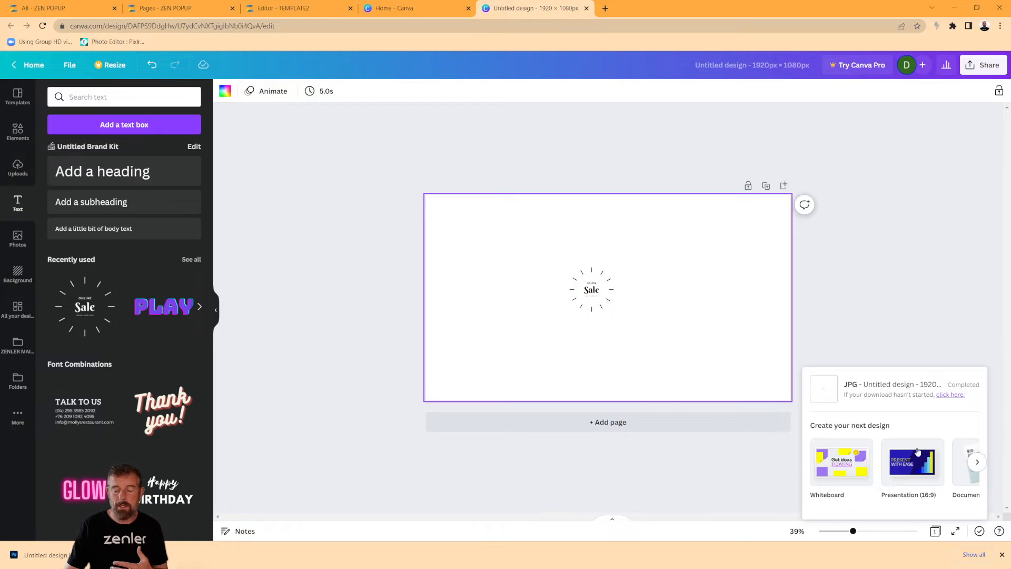
{"action": "left_click", "coordinate": [797, 530]}
{"action": "left_click", "coordinate": [790, 377]}
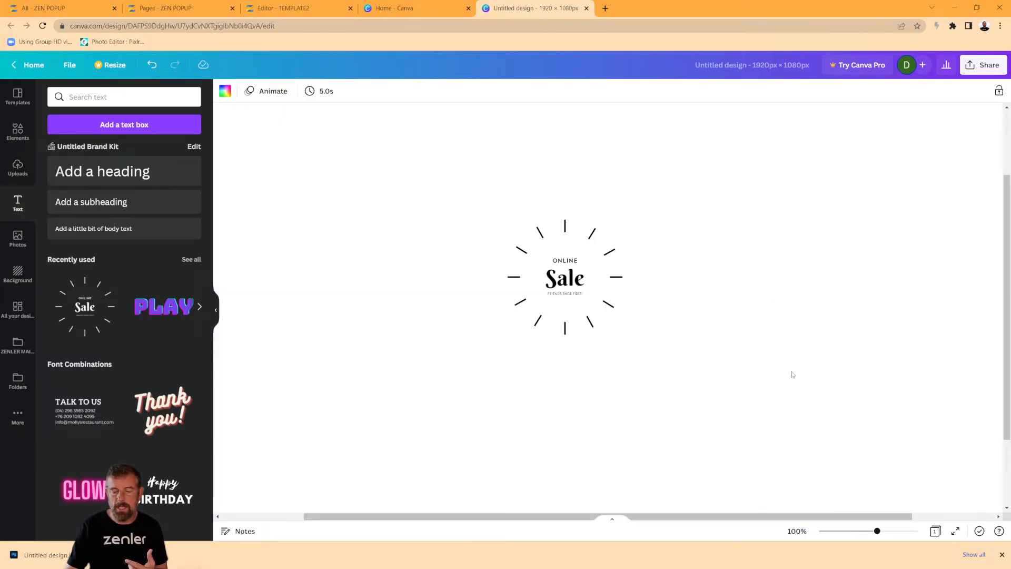
{"action": "left_click", "coordinate": [403, 14]}
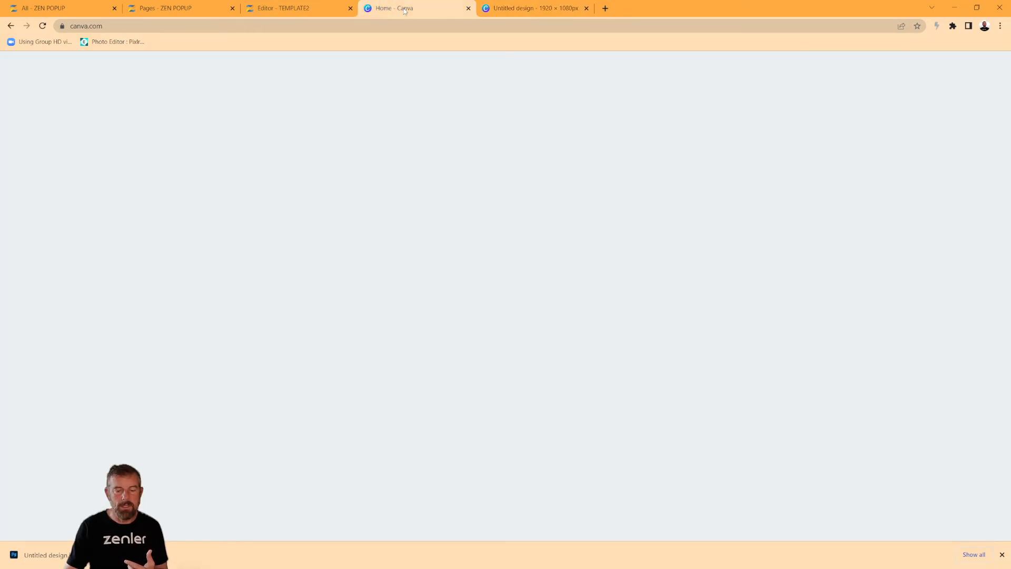
{"action": "left_click", "coordinate": [276, 7]}
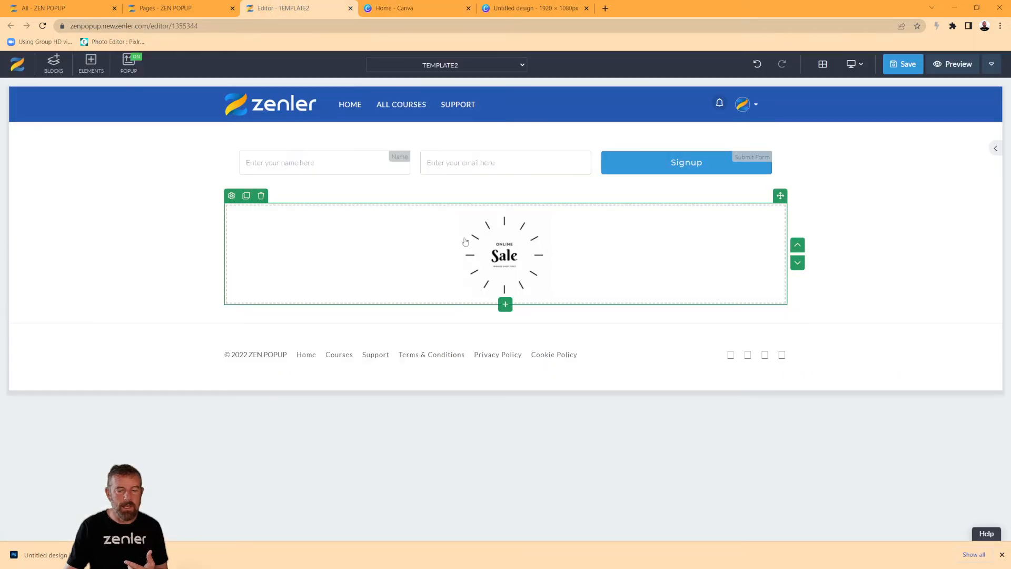
Enlarge the Sale image slightly, save TEMPLATE2, and return to the site's Pages list.
{"action": "left_click", "coordinate": [547, 298]}
{"action": "left_click_drag", "start_coordinate": [554, 305], "coordinate": [560, 311]}
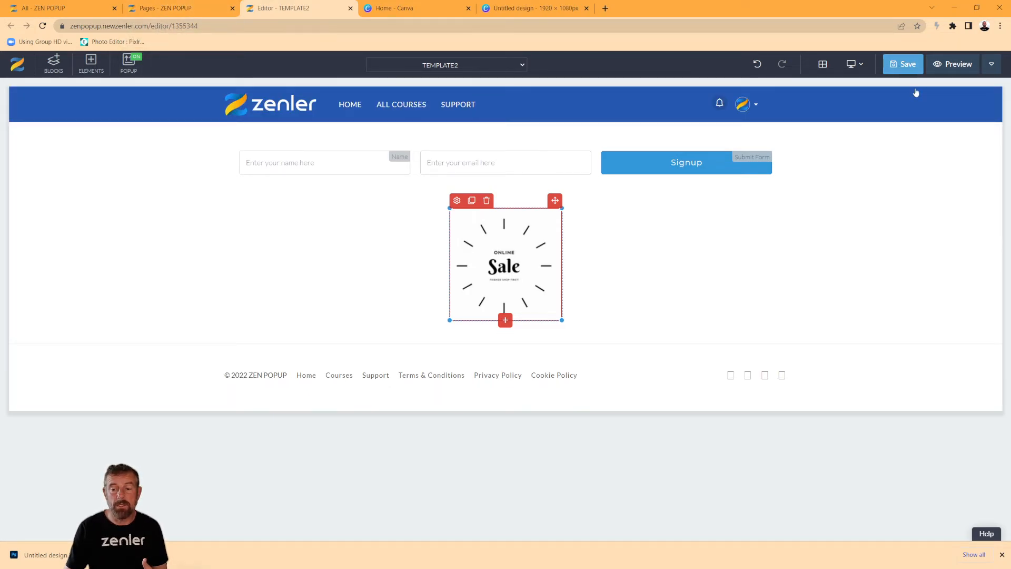
{"action": "left_click", "coordinate": [907, 64]}
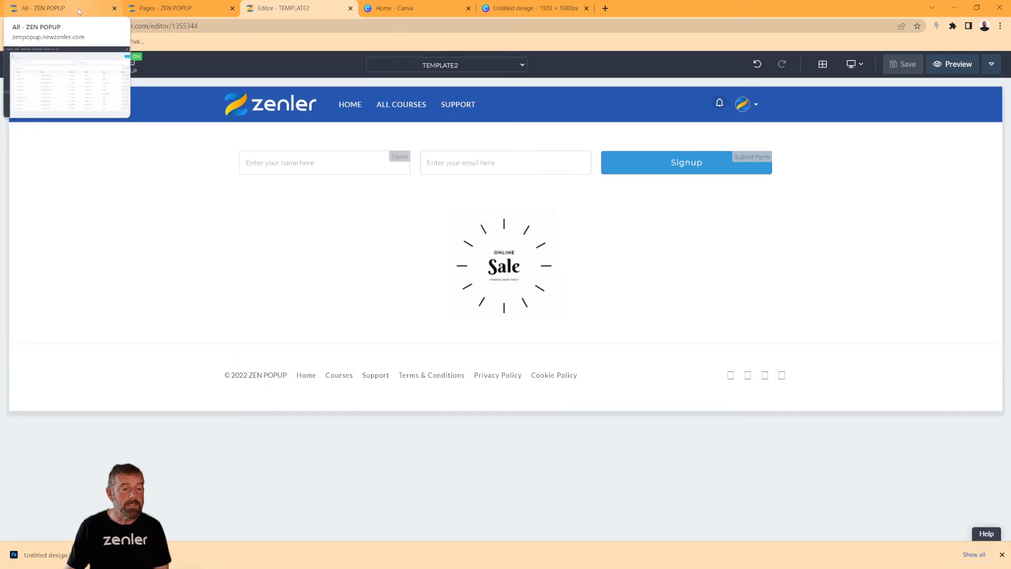
{"action": "left_click", "coordinate": [164, 9]}
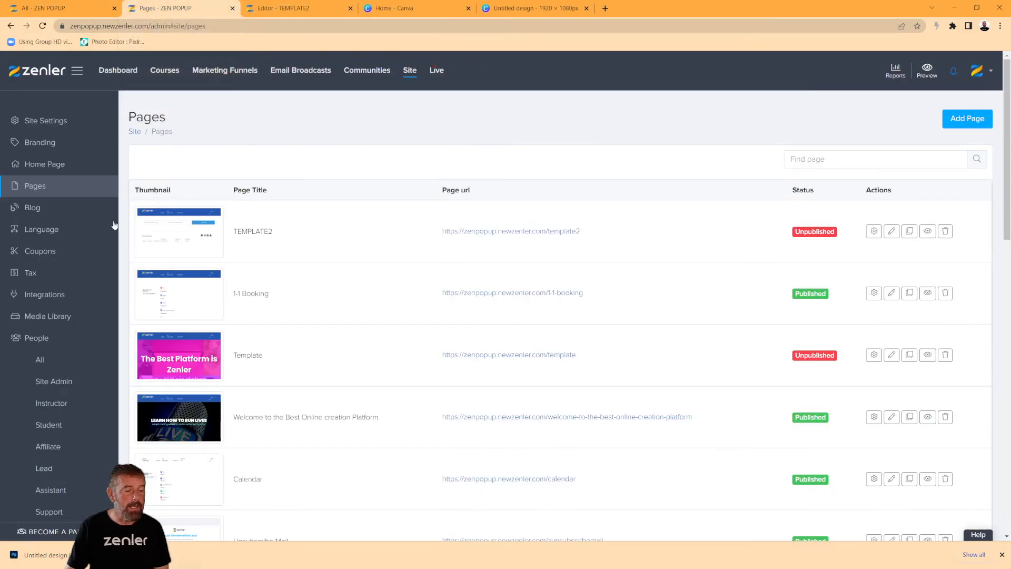
Open the Media Library and reveal the downloaded WATCH (1).jpg in the Downloads folder.
{"action": "left_click", "coordinate": [52, 316]}
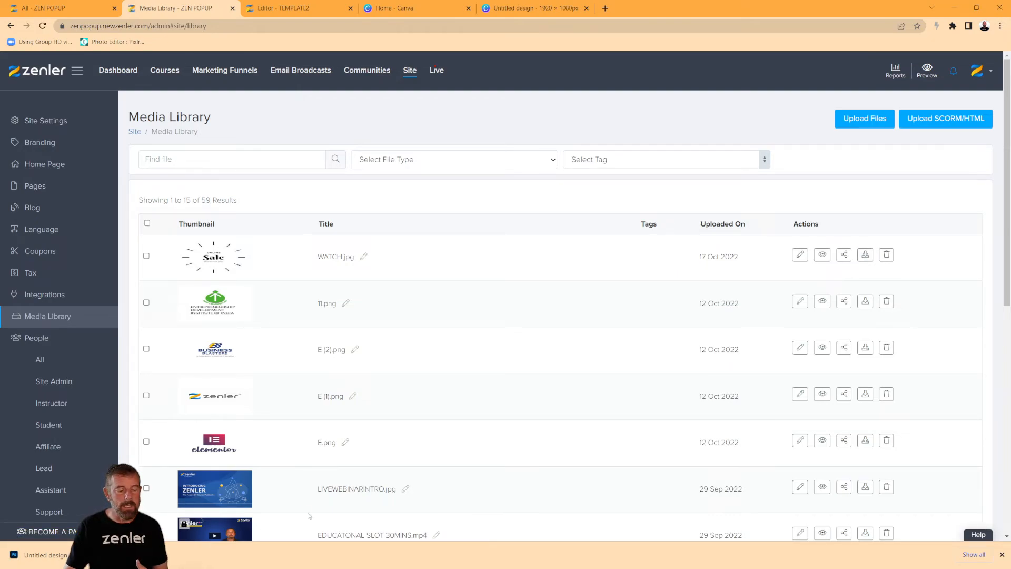
{"action": "left_click", "coordinate": [105, 555]}
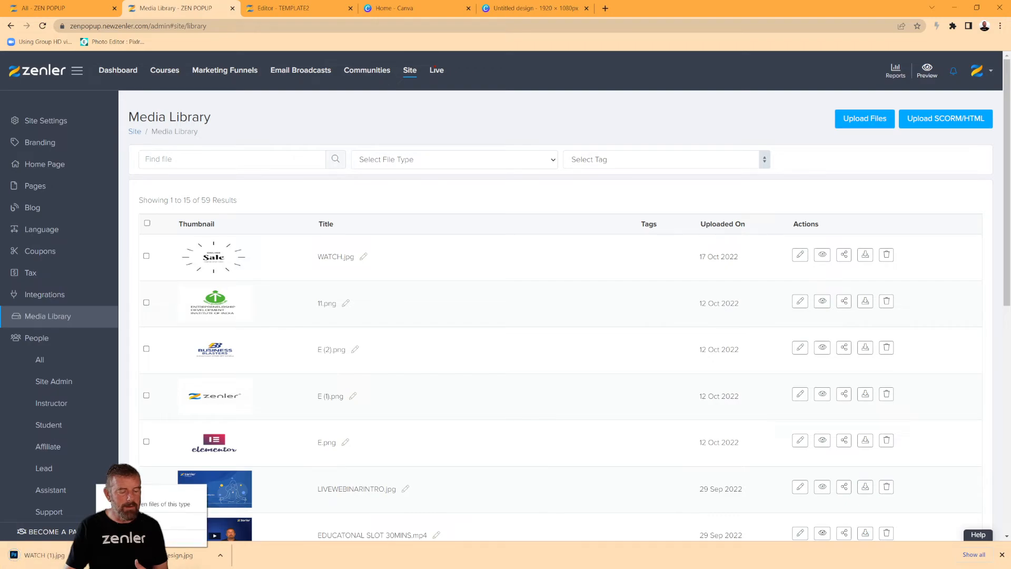
{"action": "left_click", "coordinate": [137, 522]}
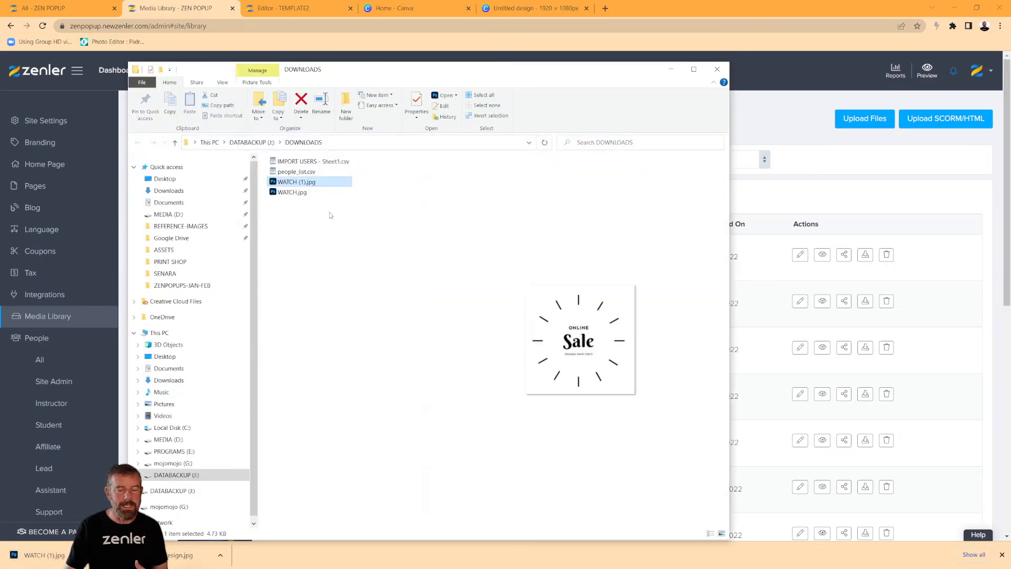
Compare the WATCH.jpg and WATCH (1).jpg previews, then move WATCH (1).jpg onto the Desktop.
{"action": "left_click", "coordinate": [296, 193]}
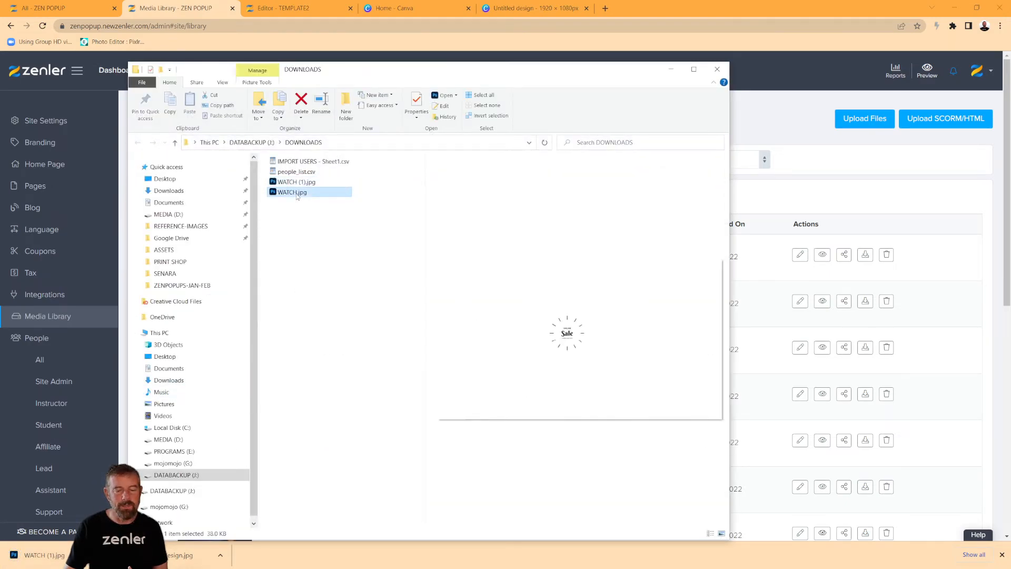
{"action": "left_click", "coordinate": [298, 182]}
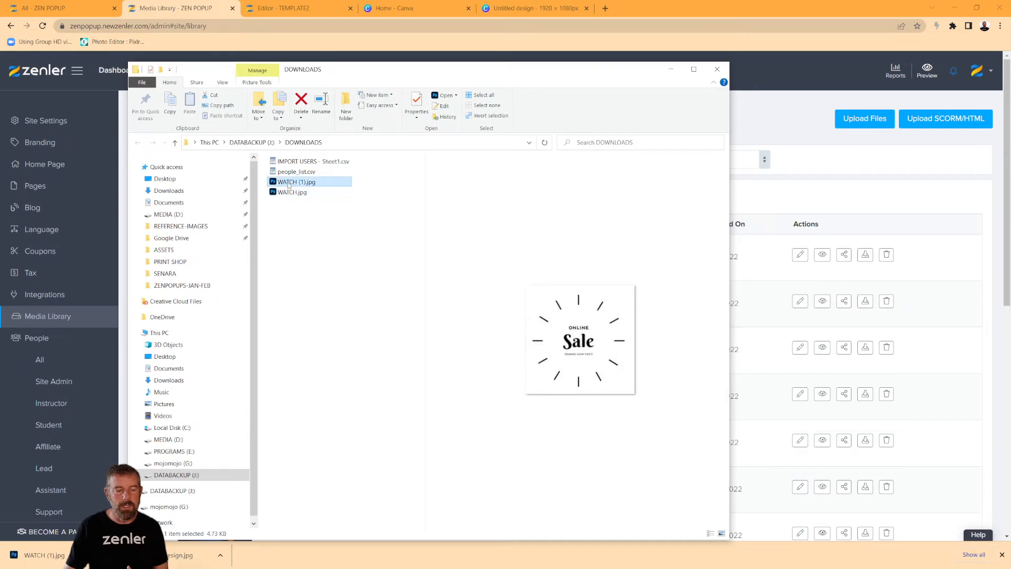
{"action": "left_click_drag", "start_coordinate": [293, 184], "coordinate": [184, 182]}
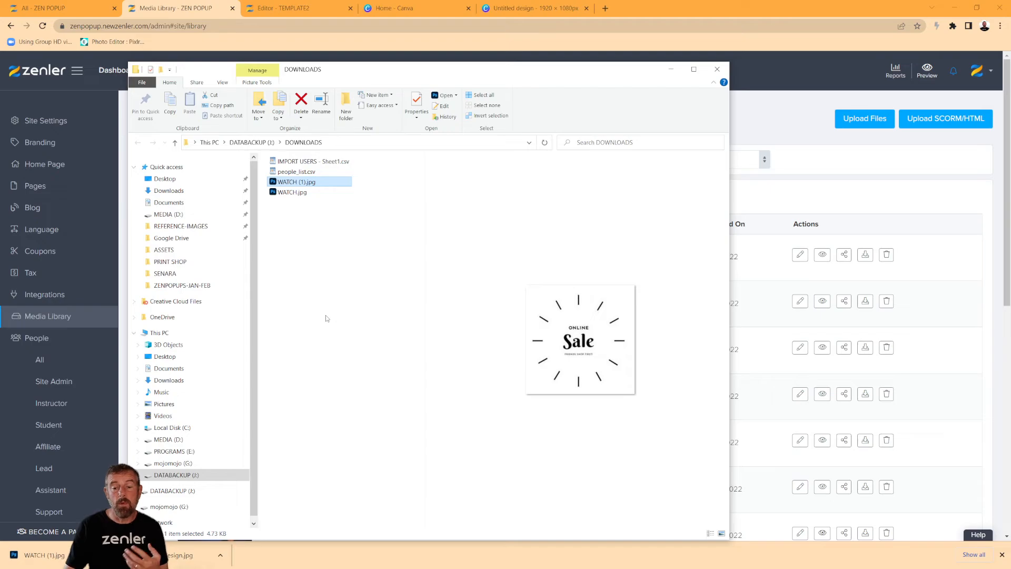